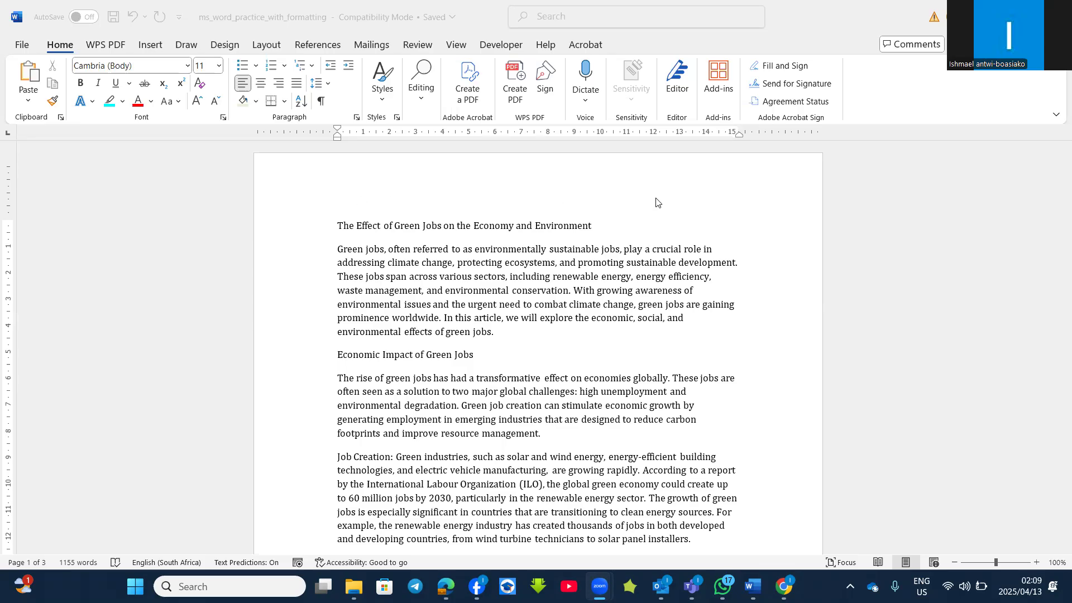
{"action": "scroll", "coordinate": [456, 477], "scroll_direction": "down", "scroll_amount": 6}
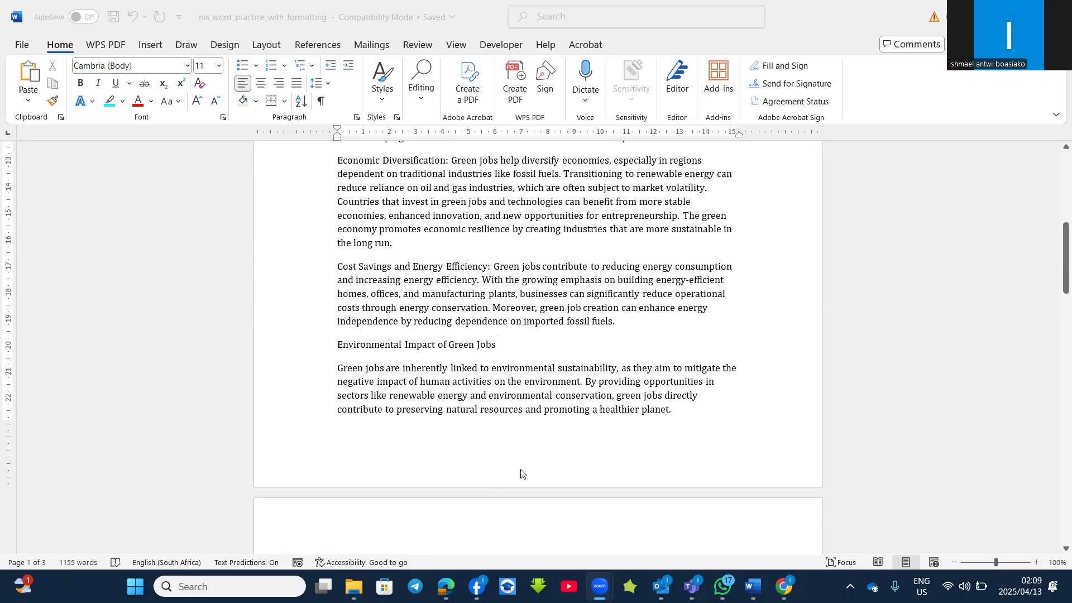
{"action": "scroll", "coordinate": [520, 475], "scroll_direction": "up", "scroll_amount": 7}
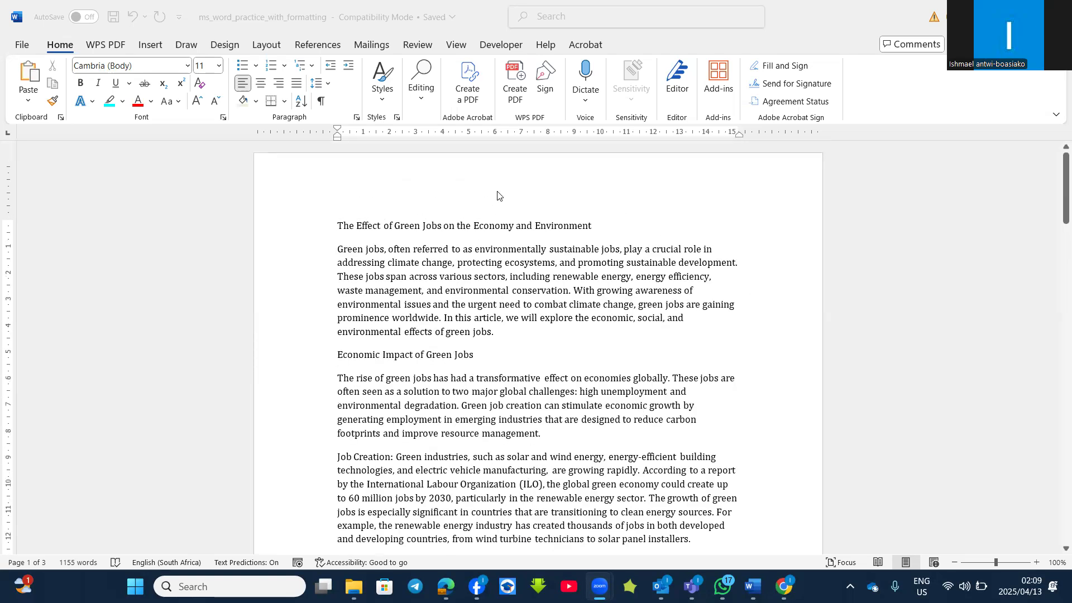
{"action": "double_click", "coordinate": [524, 163]}
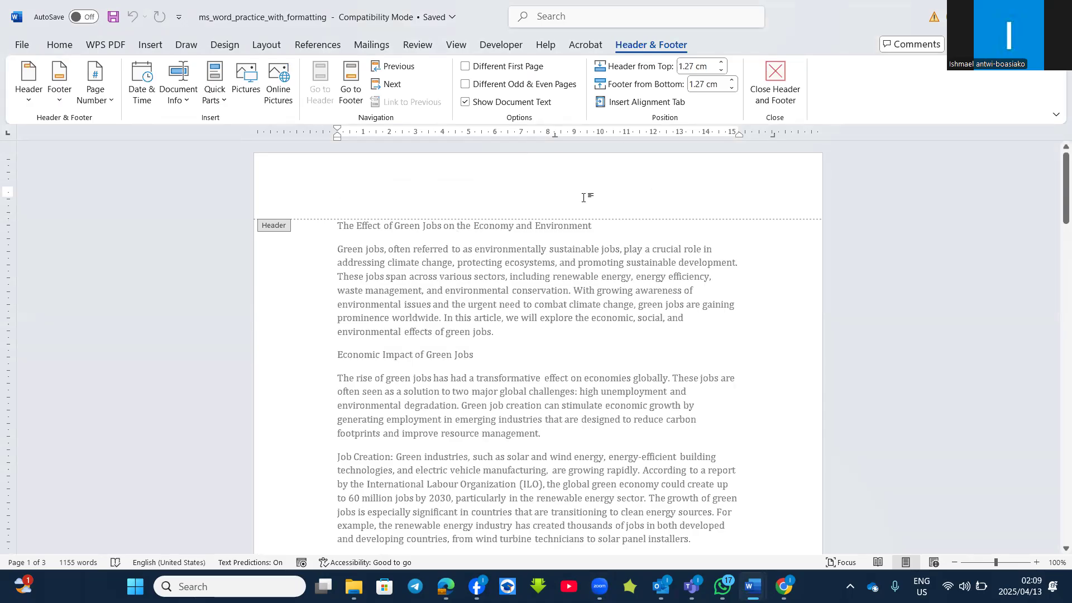
{"action": "left_click", "coordinate": [775, 81]}
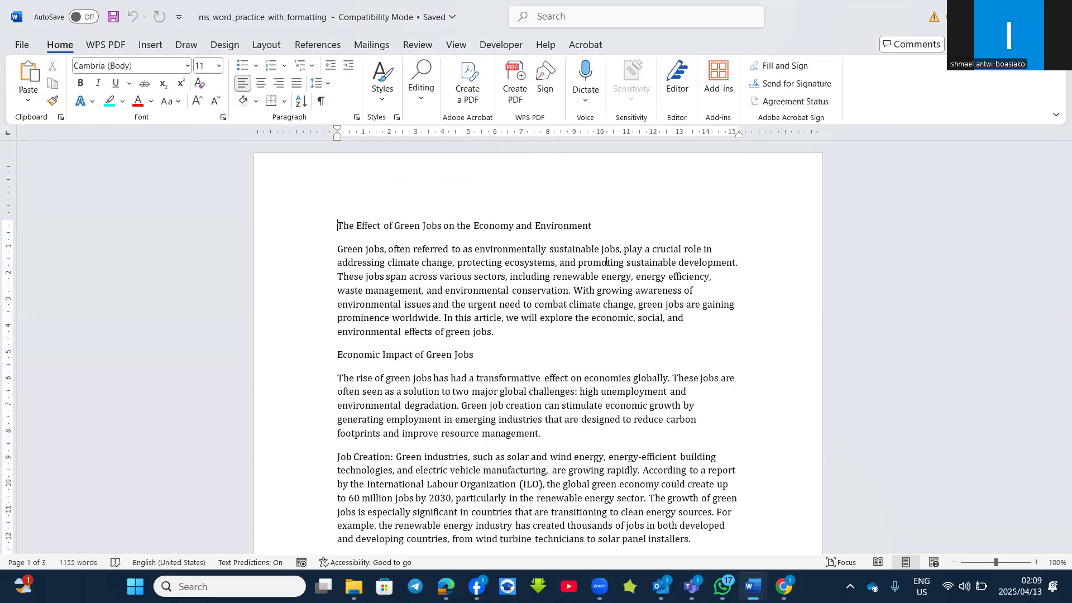
Insert a centered page number in the footer using the Plain Number 2 style.
{"action": "scroll", "coordinate": [603, 361], "scroll_direction": "down", "scroll_amount": 7}
{"action": "scroll", "coordinate": [603, 361], "scroll_direction": "down", "scroll_amount": 3}
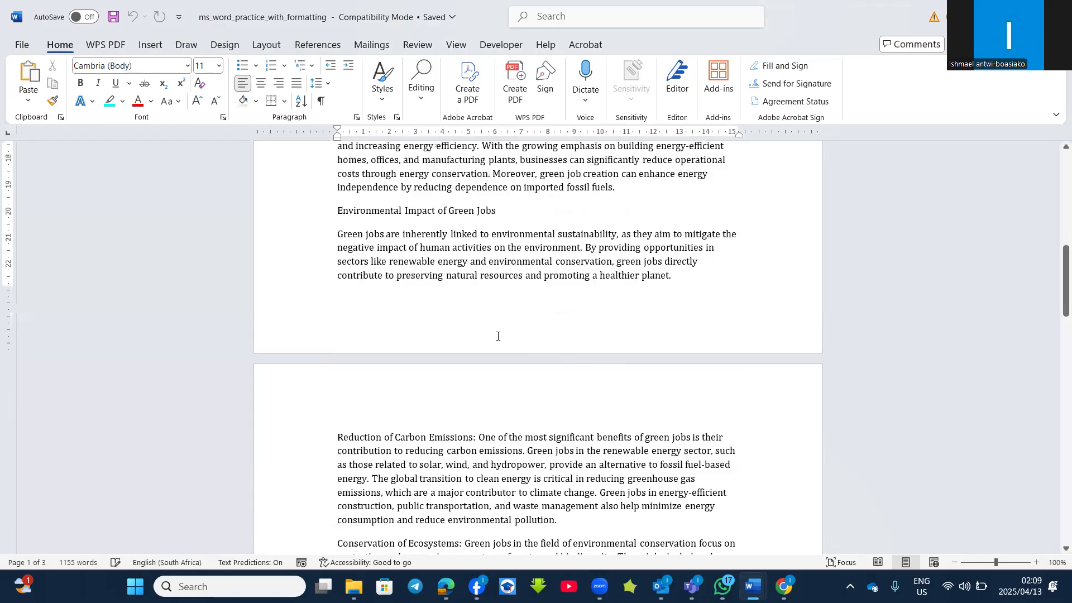
{"action": "double_click", "coordinate": [498, 337]}
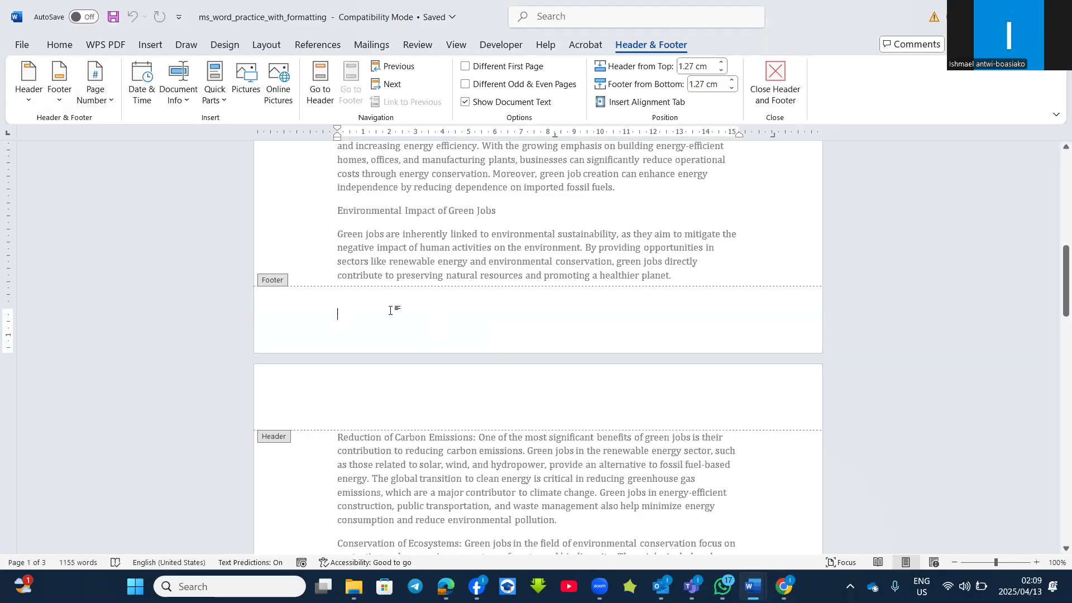
{"action": "left_click", "coordinate": [110, 103]}
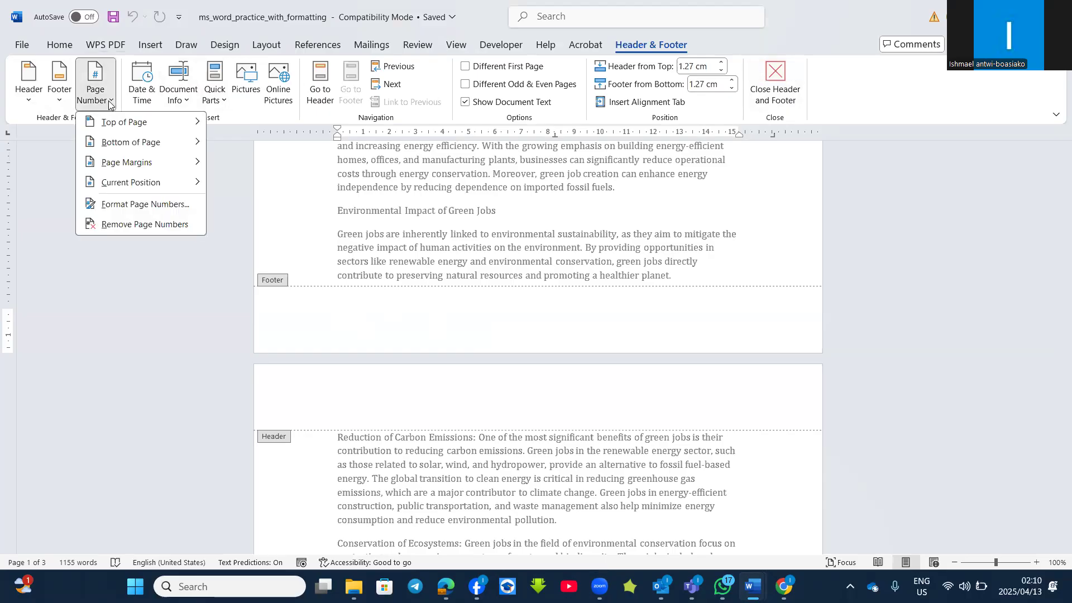
{"action": "mouse_move", "coordinate": [180, 146]}
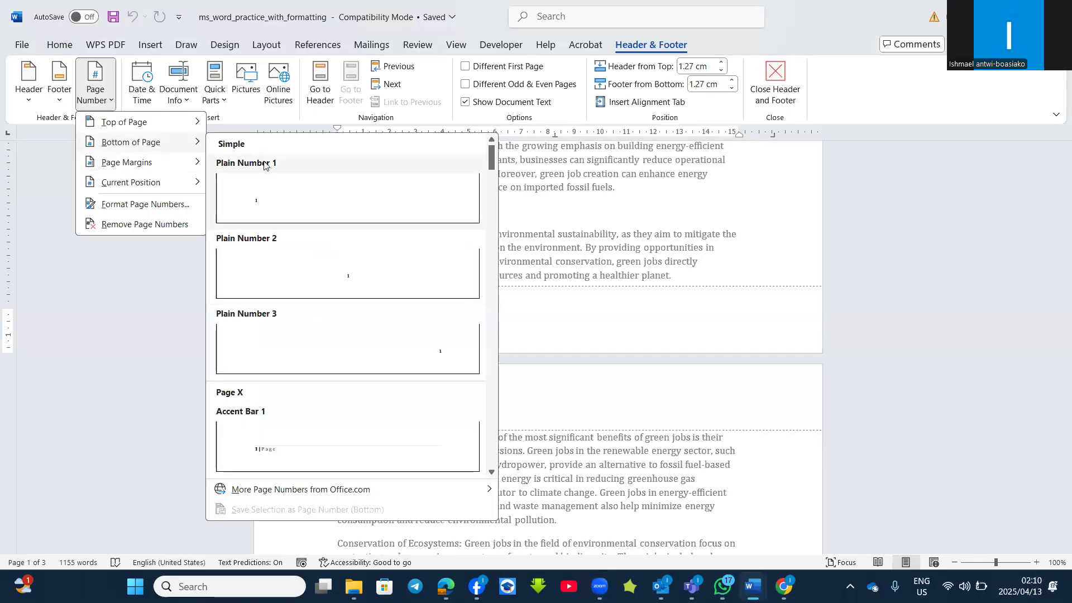
{"action": "left_click", "coordinate": [341, 279]}
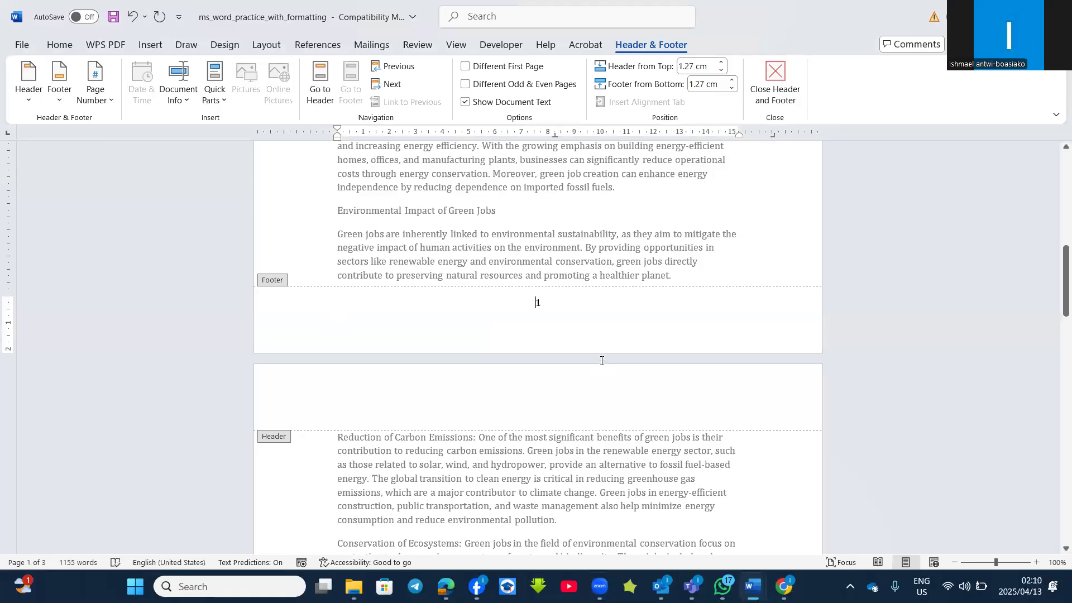
Insert the current date in the header in the "Sunday, April 13, 2025" format, set to update automatically.
{"action": "scroll", "coordinate": [411, 273], "scroll_direction": "up", "scroll_amount": 10}
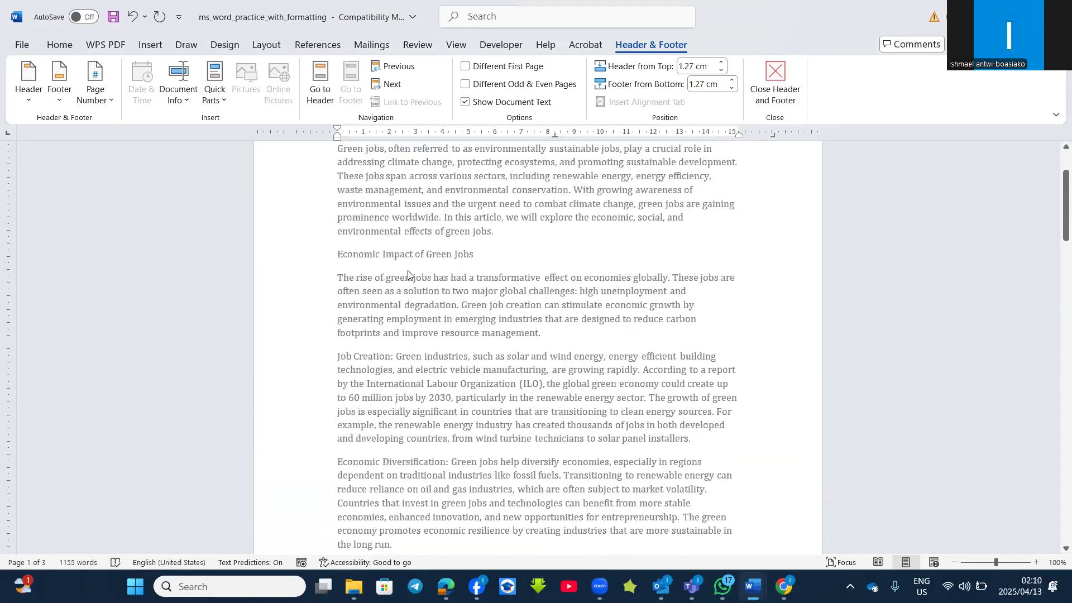
{"action": "scroll", "coordinate": [408, 274], "scroll_direction": "up", "scroll_amount": 2}
{"action": "left_click", "coordinate": [475, 201]}
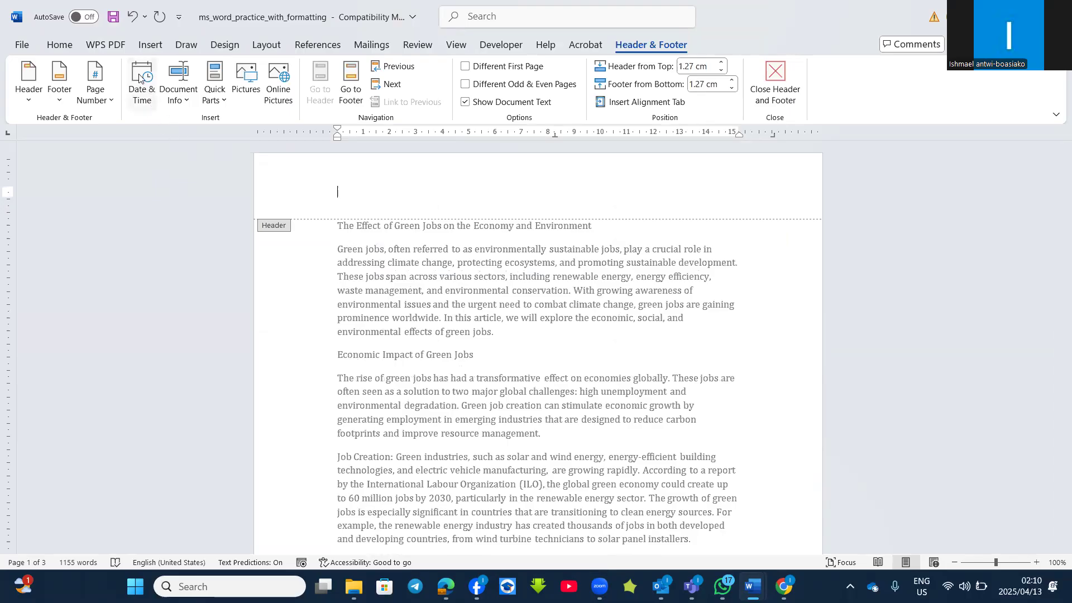
{"action": "left_click", "coordinate": [775, 81]}
{"action": "scroll", "coordinate": [485, 281], "scroll_direction": "up", "scroll_amount": 5}
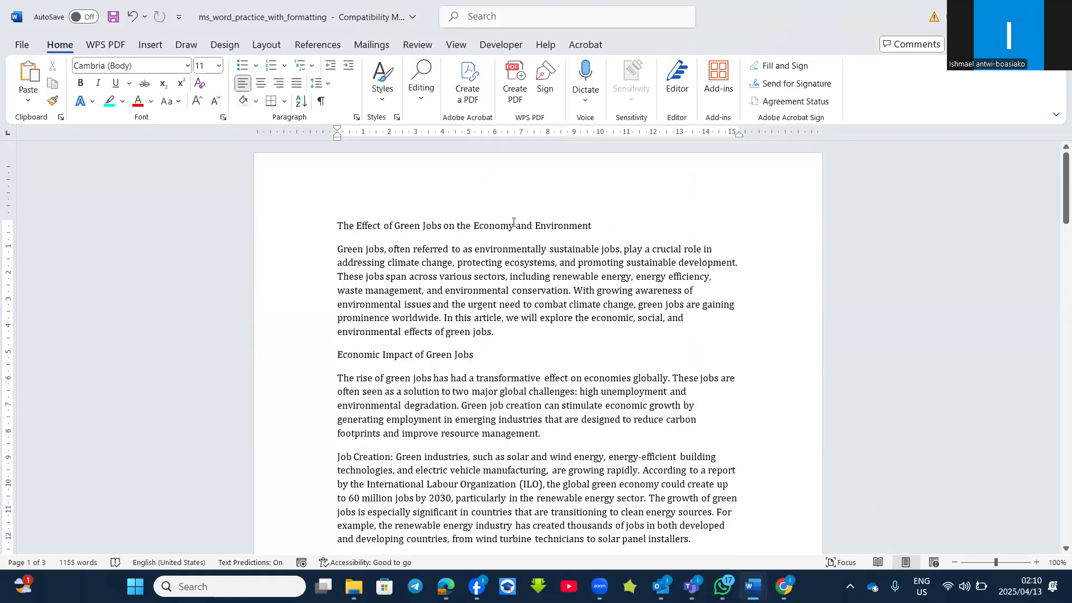
{"action": "double_click", "coordinate": [529, 194]}
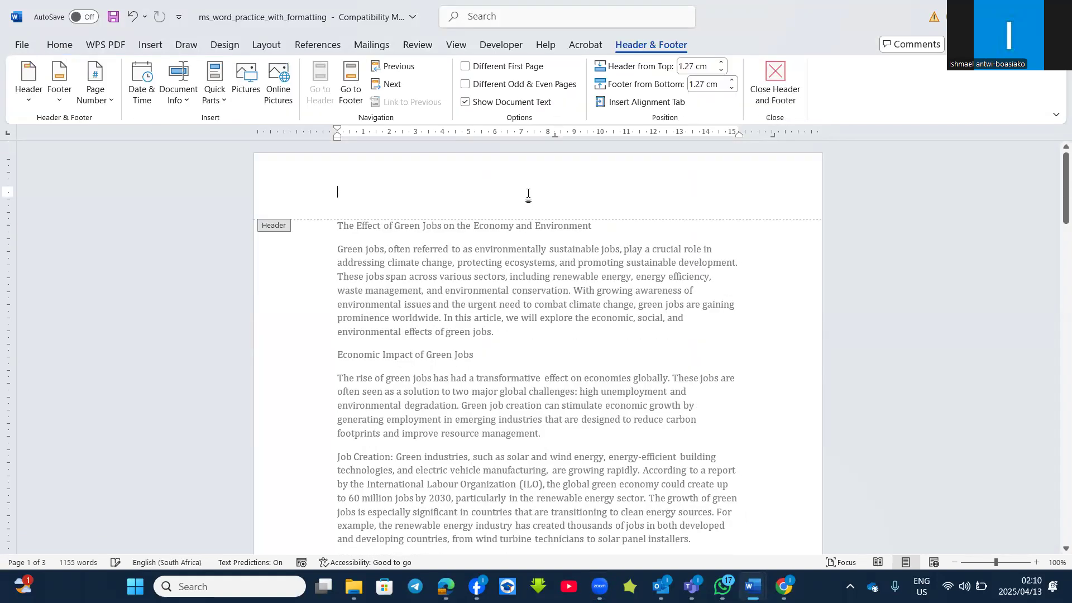
{"action": "left_click", "coordinate": [143, 89]}
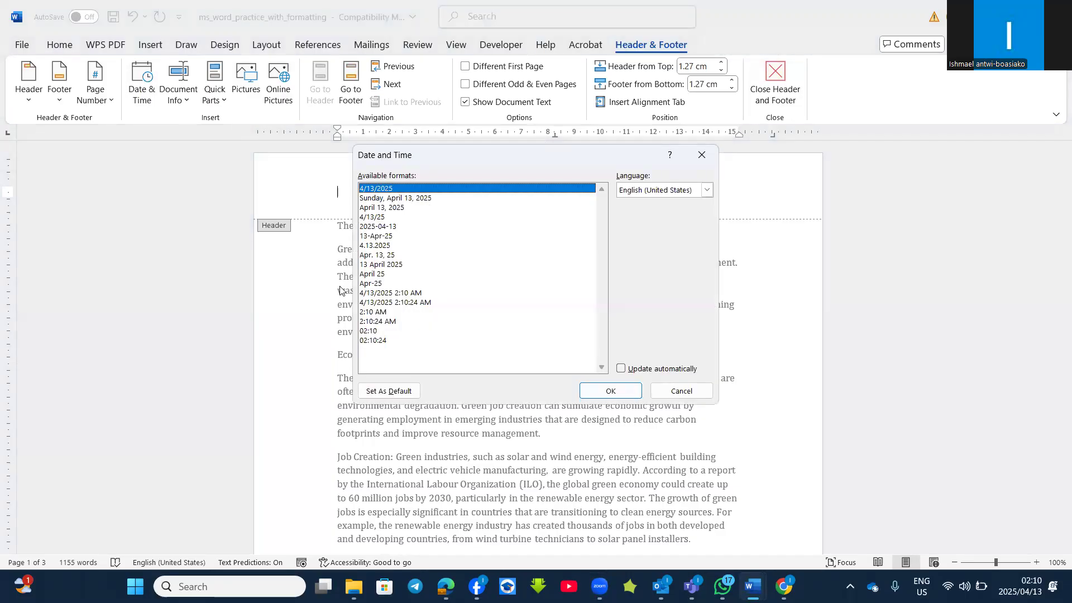
{"action": "left_click", "coordinate": [383, 199]}
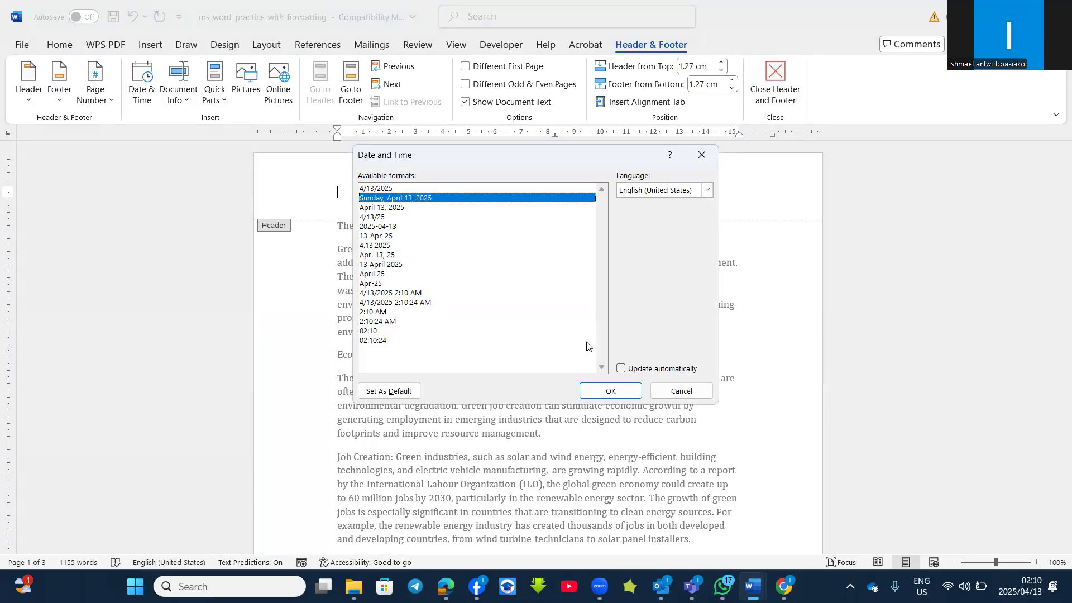
{"action": "left_click", "coordinate": [622, 370]}
{"action": "left_click", "coordinate": [613, 392]}
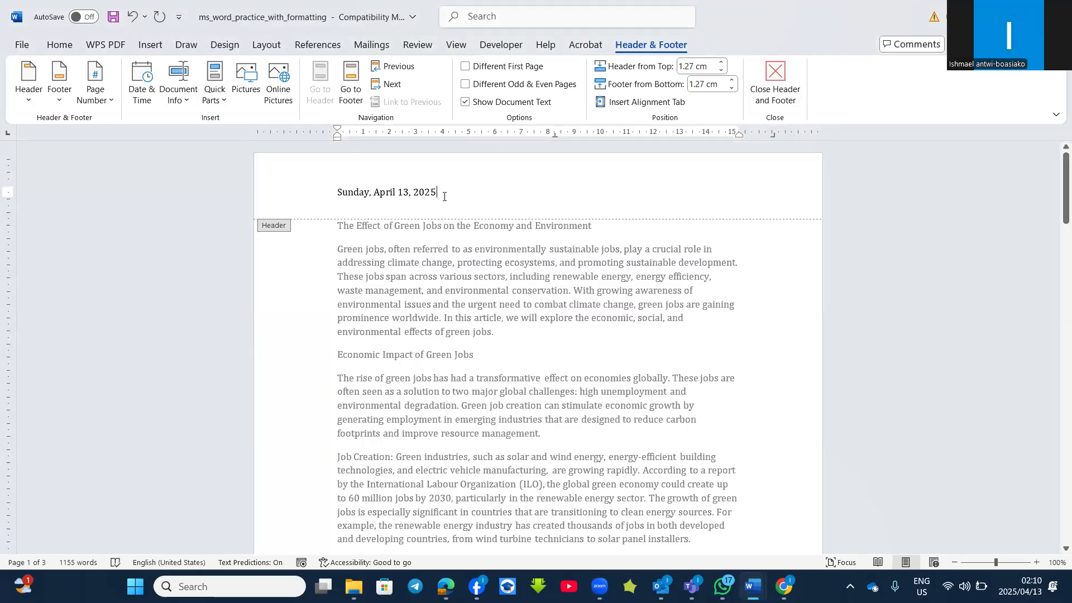
Try right alignment and justification on the header date, and center it.
{"action": "left_click_drag", "start_coordinate": [437, 195], "coordinate": [338, 195]}
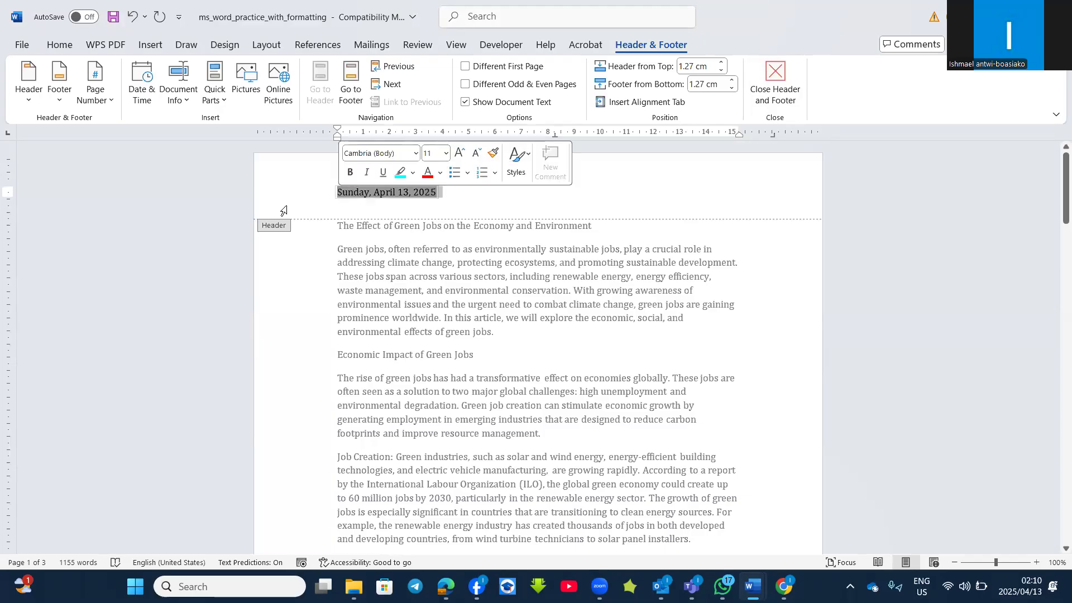
{"action": "left_click", "coordinate": [58, 46]}
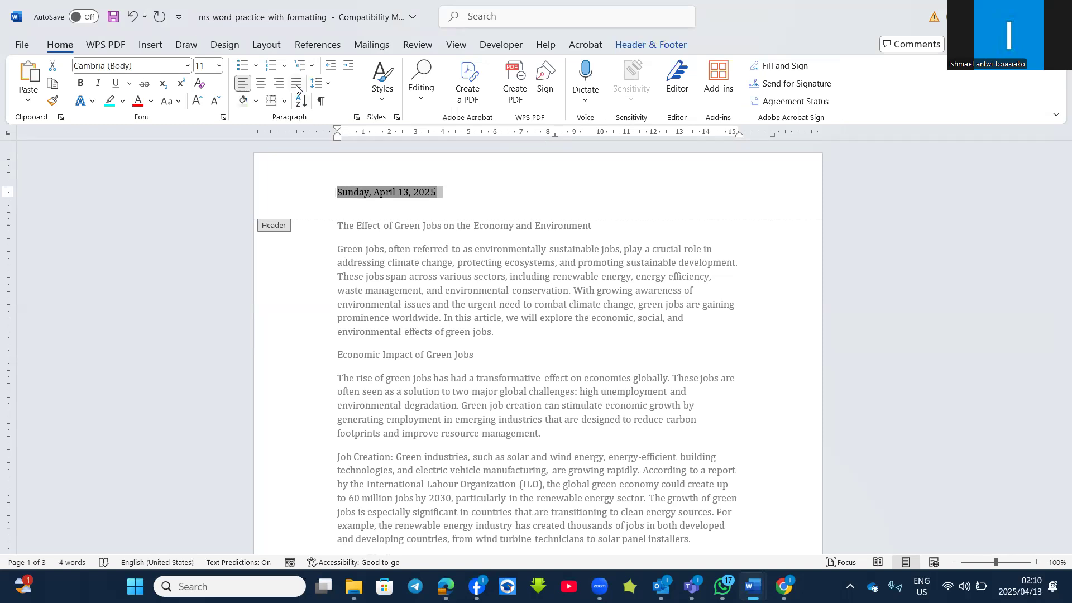
{"action": "left_click", "coordinate": [280, 83]}
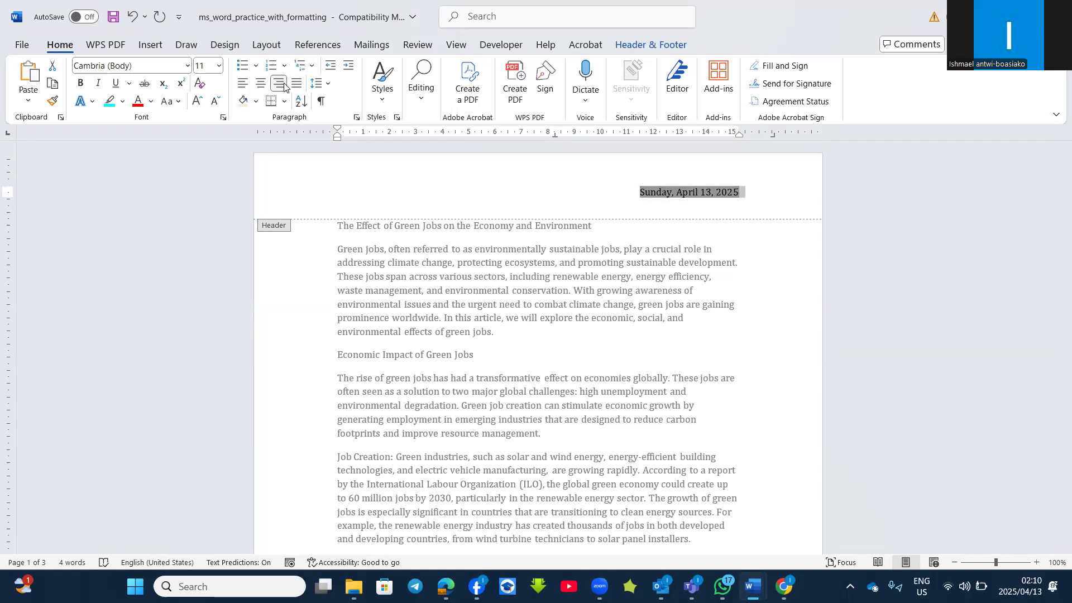
{"action": "left_click", "coordinate": [296, 83]}
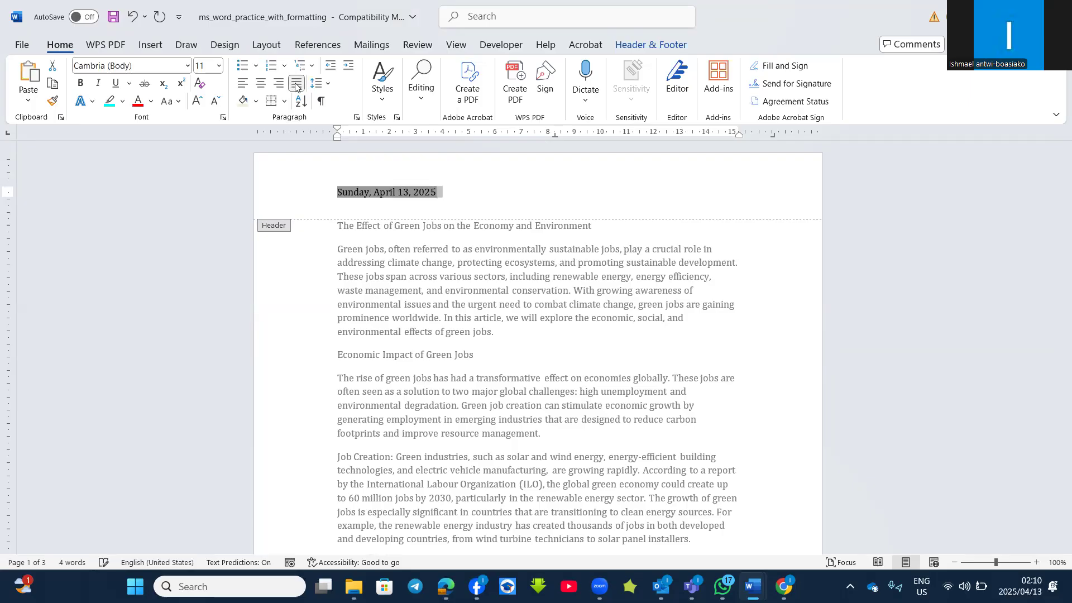
{"action": "left_click", "coordinate": [262, 85]}
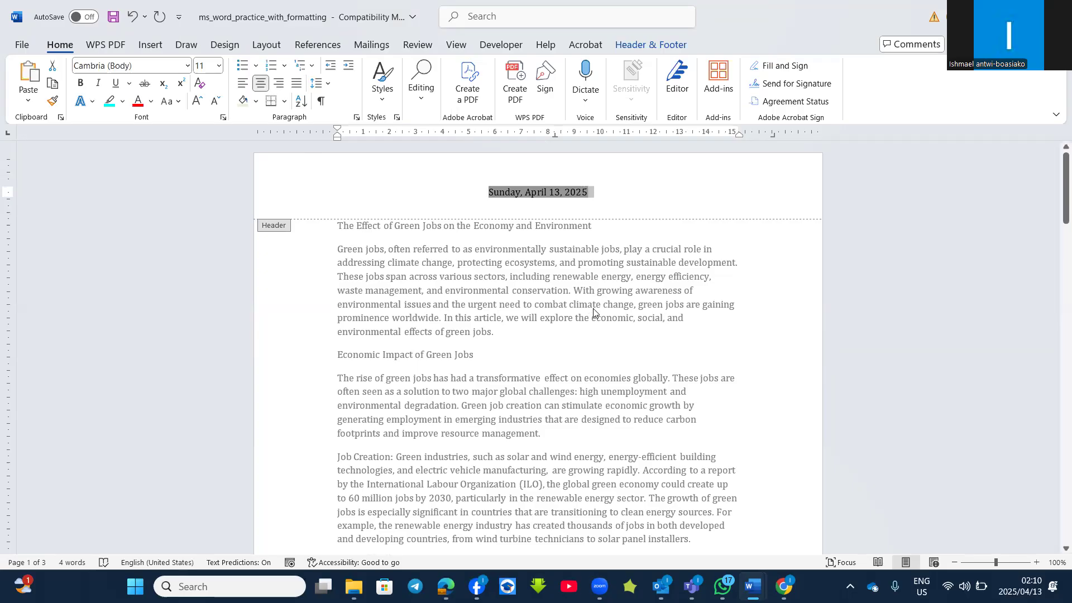
Try left alignment on the footer page number, set it to right-aligned, and close header and footer editing.
{"action": "scroll", "coordinate": [594, 313], "scroll_direction": "down", "scroll_amount": 7}
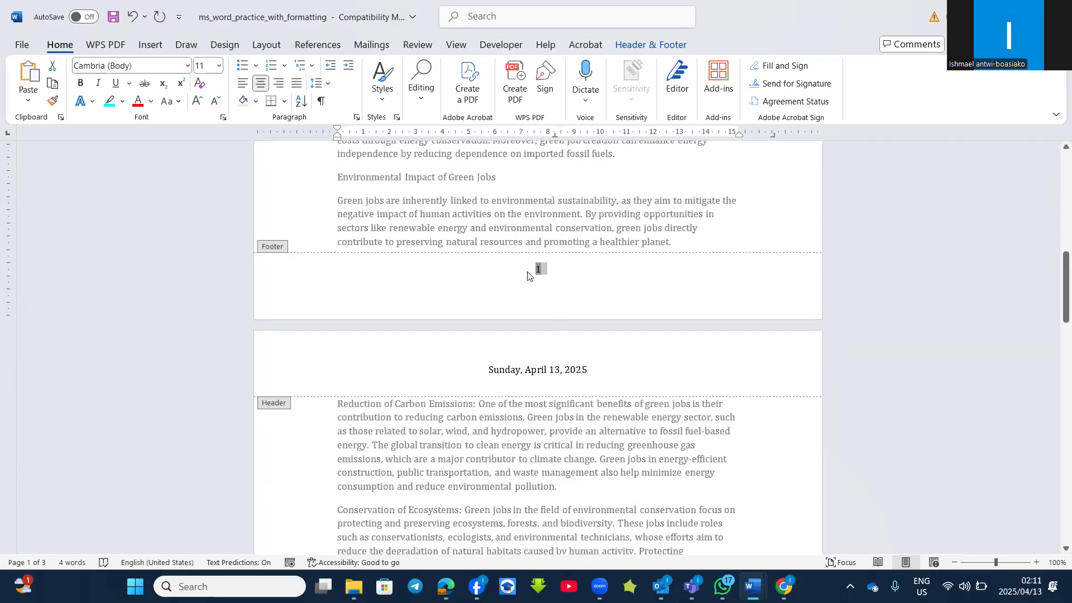
{"action": "double_click", "coordinate": [532, 271]}
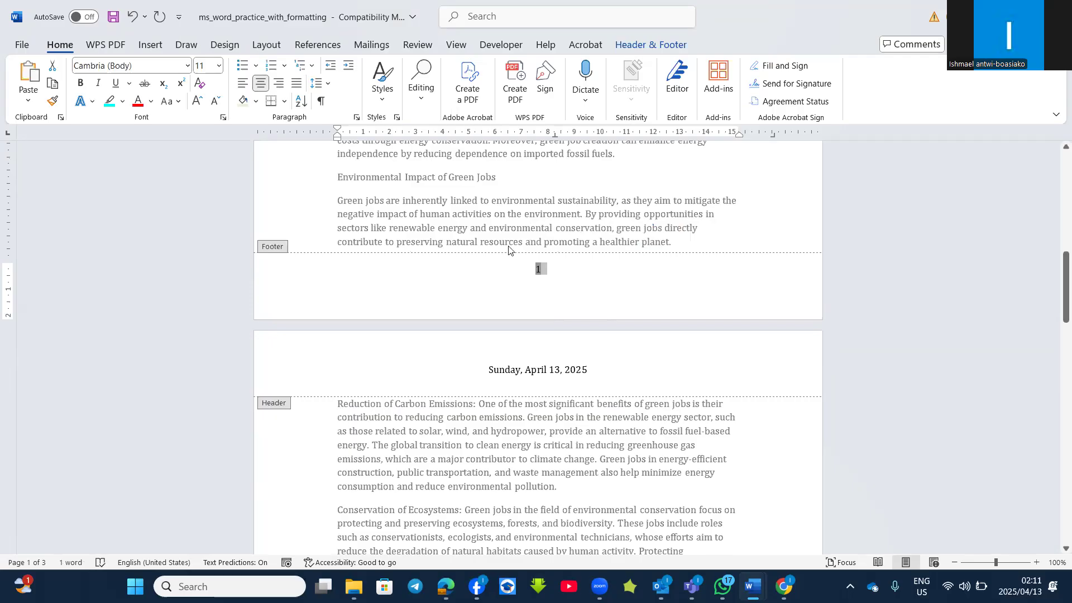
{"action": "left_click", "coordinate": [242, 84]}
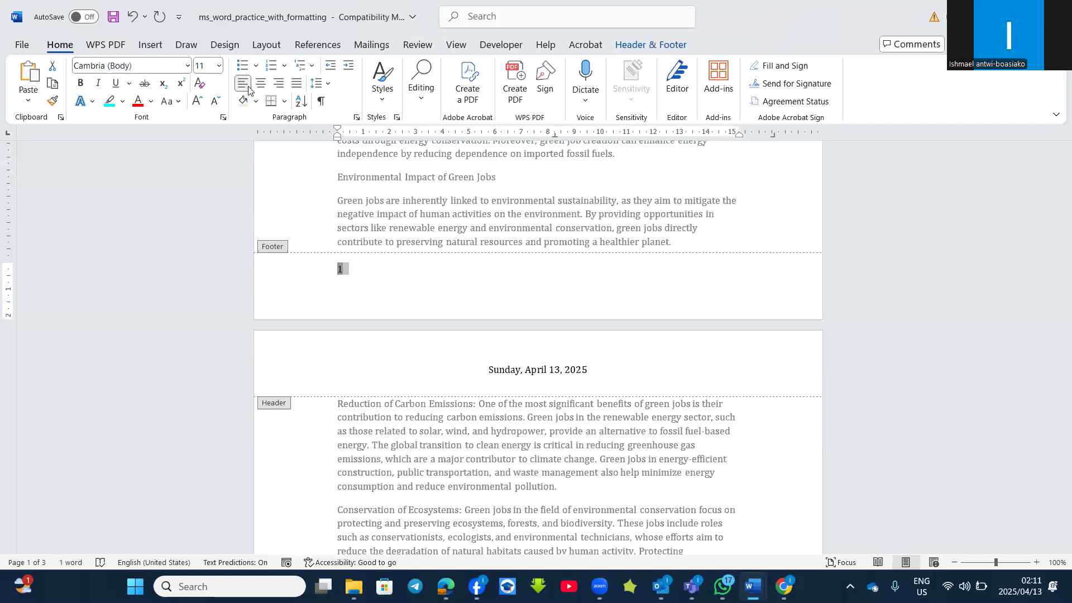
{"action": "left_click", "coordinate": [279, 83]}
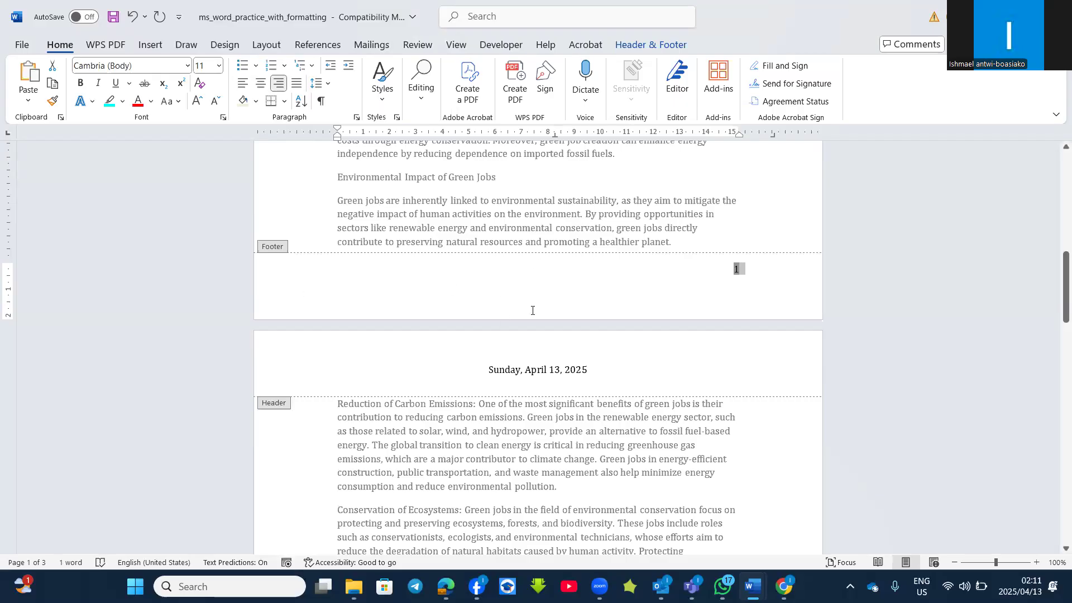
{"action": "scroll", "coordinate": [594, 323], "scroll_direction": "up", "scroll_amount": 10}
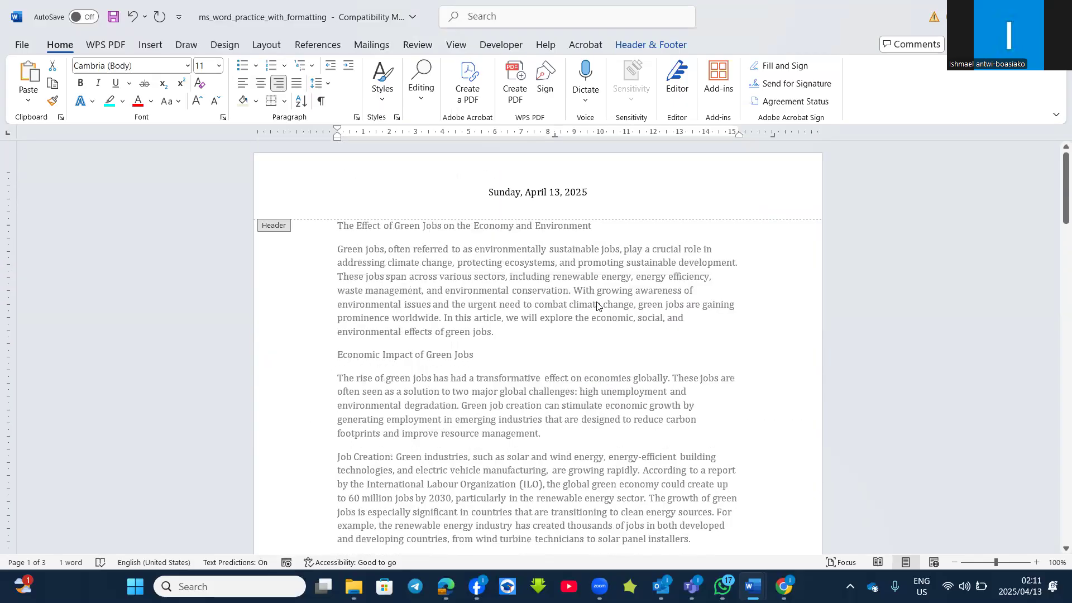
{"action": "left_click", "coordinate": [540, 189]}
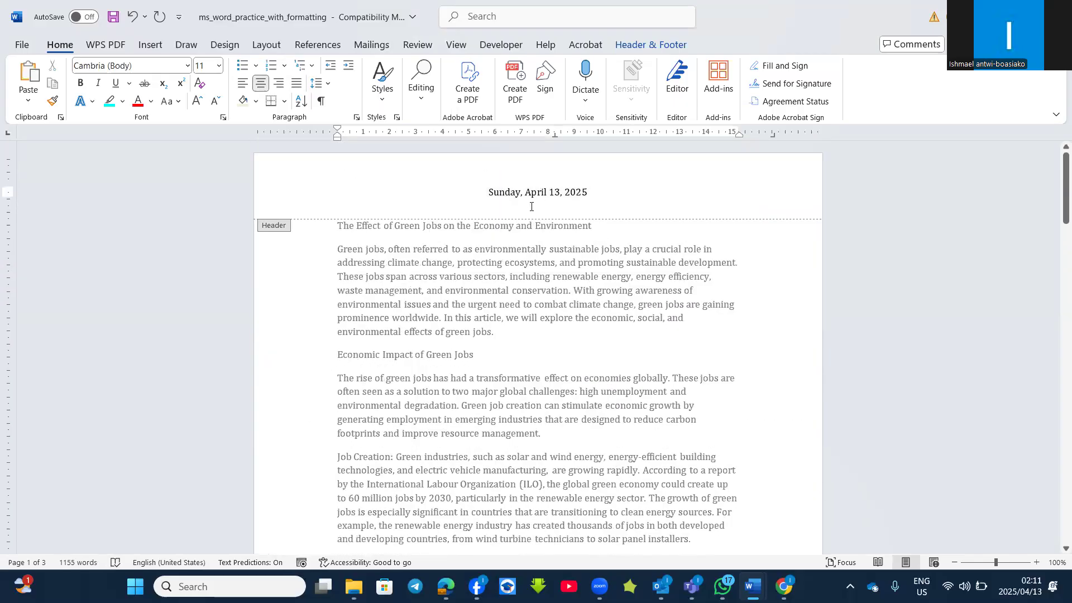
{"action": "left_click", "coordinate": [658, 46]}
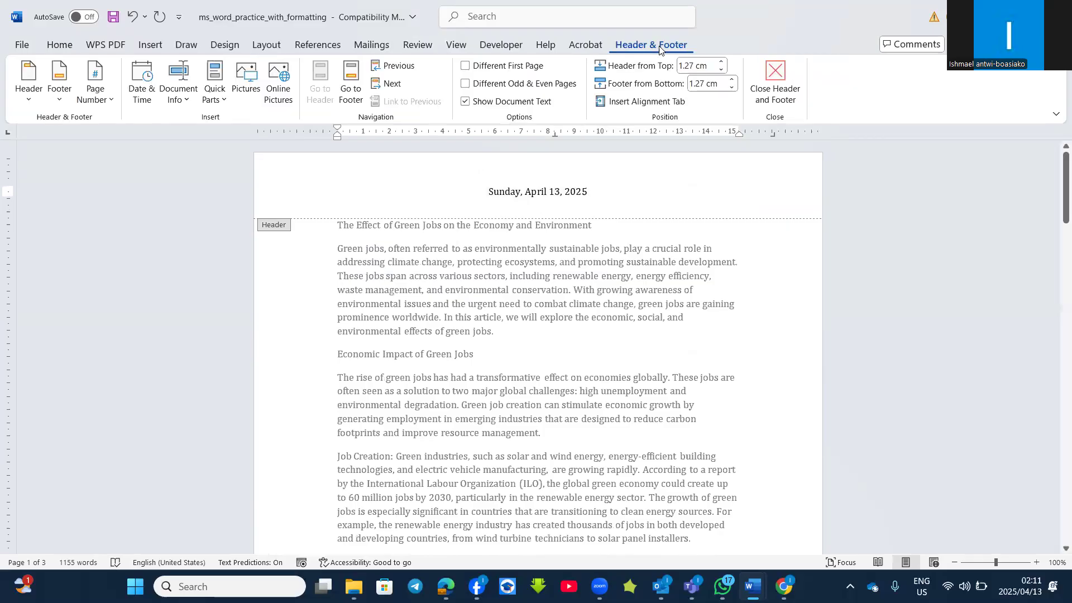
{"action": "left_click", "coordinate": [788, 82]}
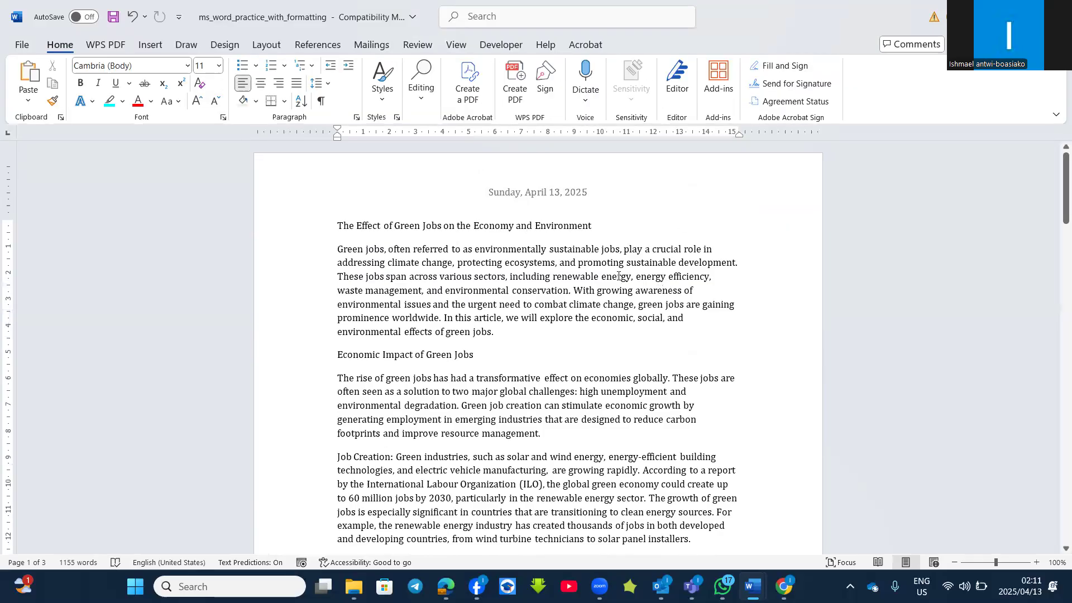
Undo the alignment changes to the footer page number and header date, and the insertion of the date.
{"action": "scroll", "coordinate": [620, 273], "scroll_direction": "down", "scroll_amount": 8}
{"action": "scroll", "coordinate": [622, 268], "scroll_direction": "up", "scroll_amount": 8}
{"action": "key", "text": "ctrl+z"}
{"action": "key", "text": "ctrl+z"}
{"action": "key", "text": "ctrl+z"}
{"action": "key", "text": "ctrl+z"}
{"action": "key", "text": "ctrl+z"}
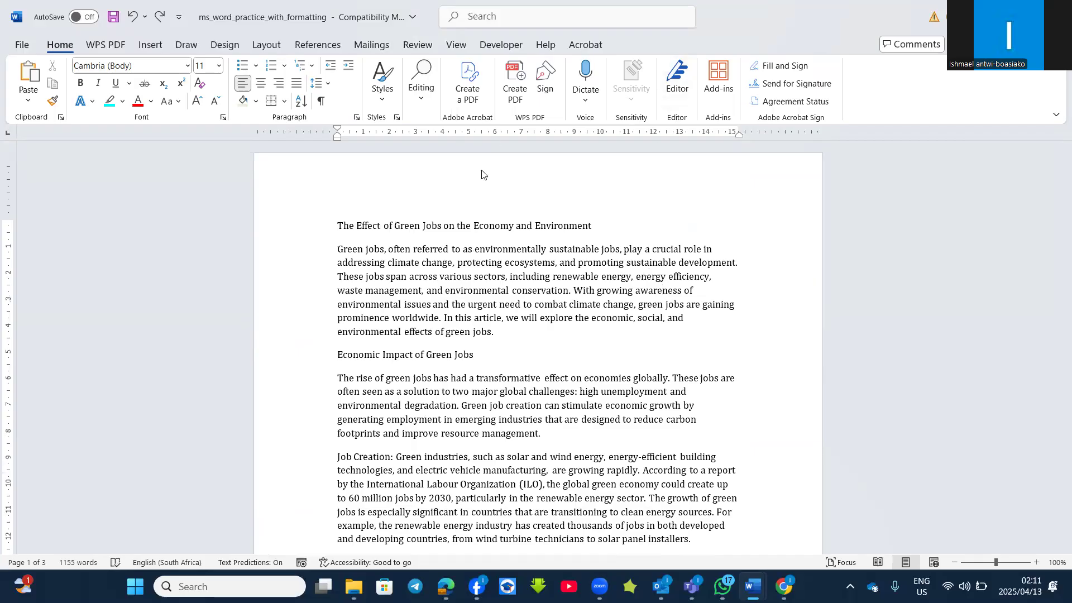
Insert the document's Author information in the header, leave header editing, and reopen the header.
{"action": "double_click", "coordinate": [514, 177]}
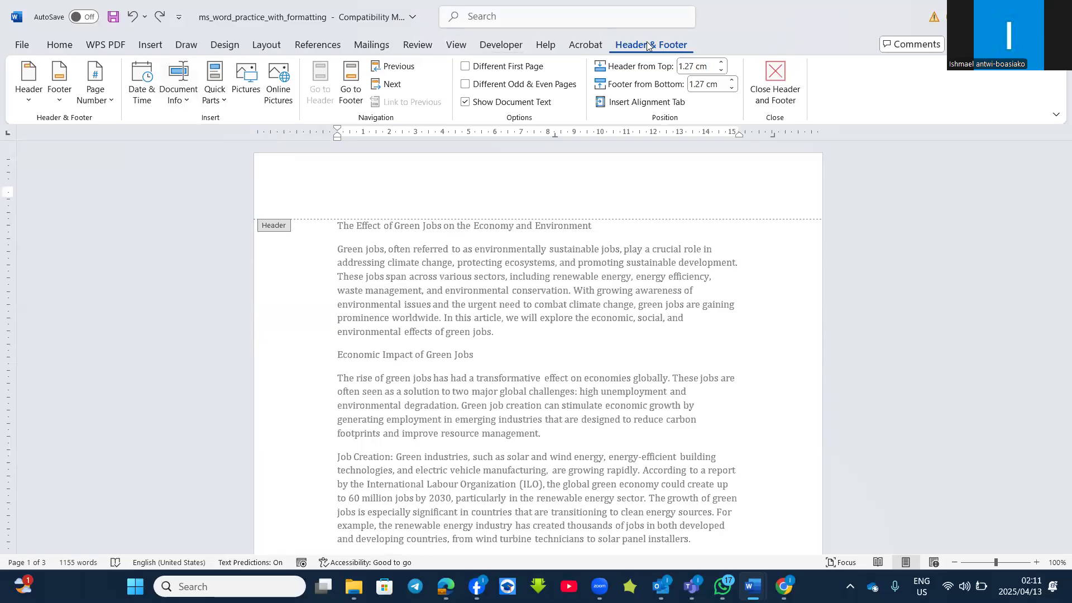
{"action": "left_click", "coordinate": [185, 104]}
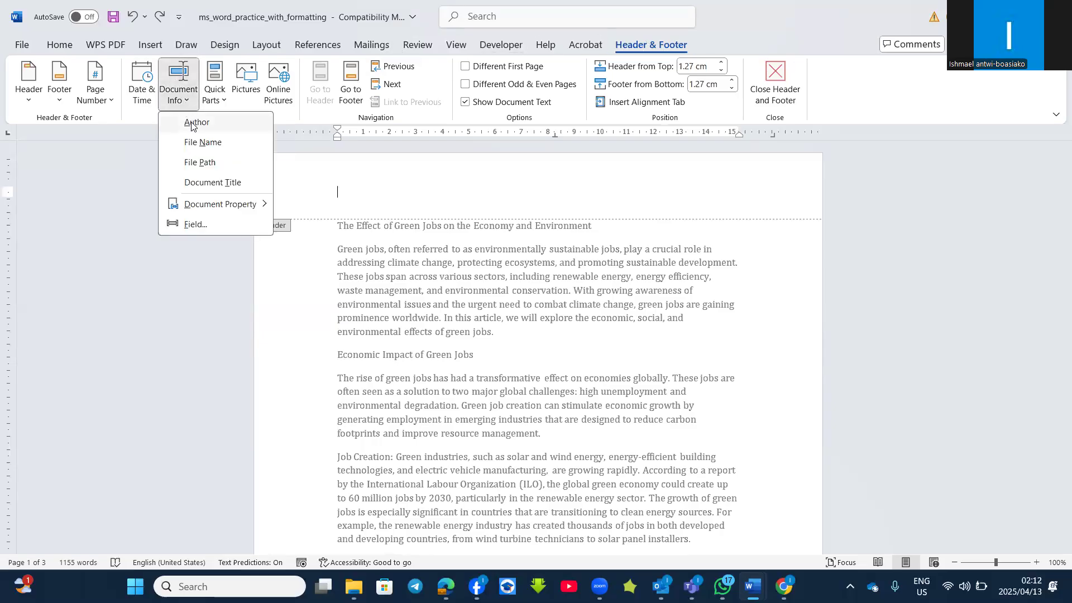
{"action": "left_click", "coordinate": [191, 122]}
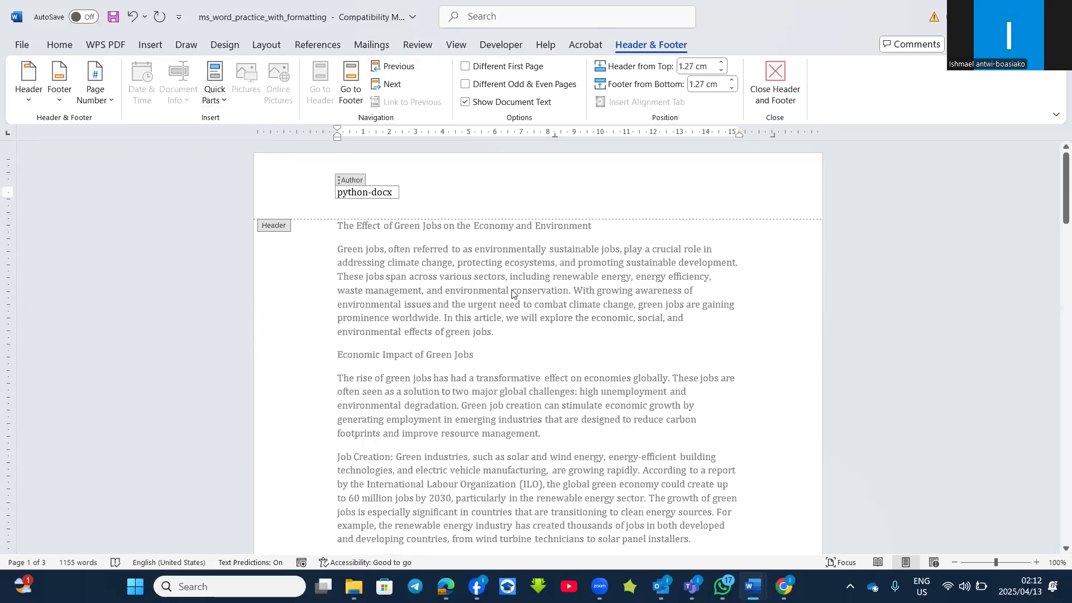
{"action": "double_click", "coordinate": [479, 225]}
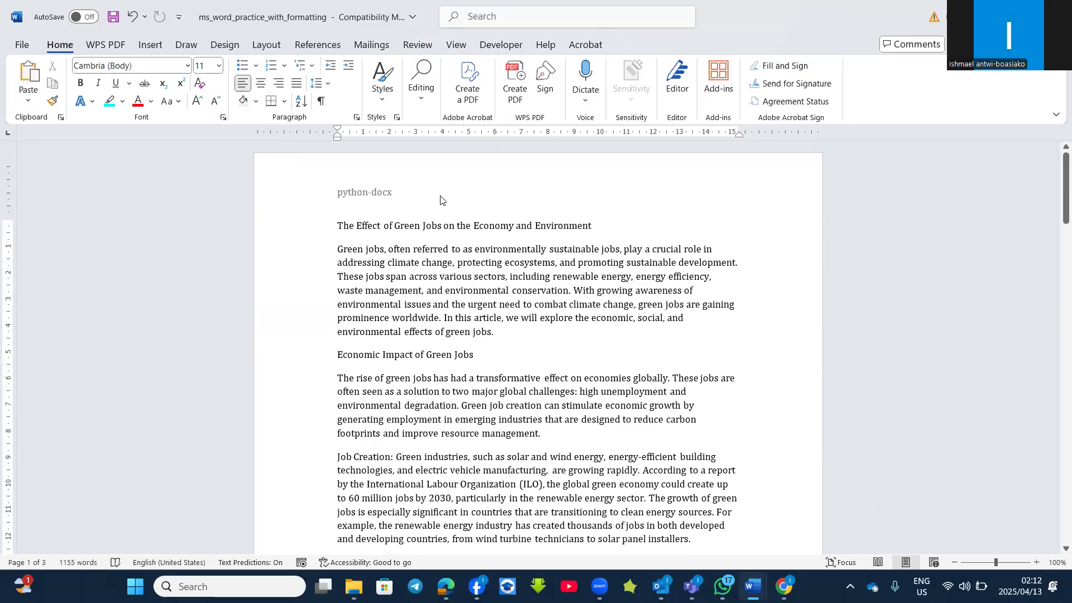
{"action": "double_click", "coordinate": [413, 197]}
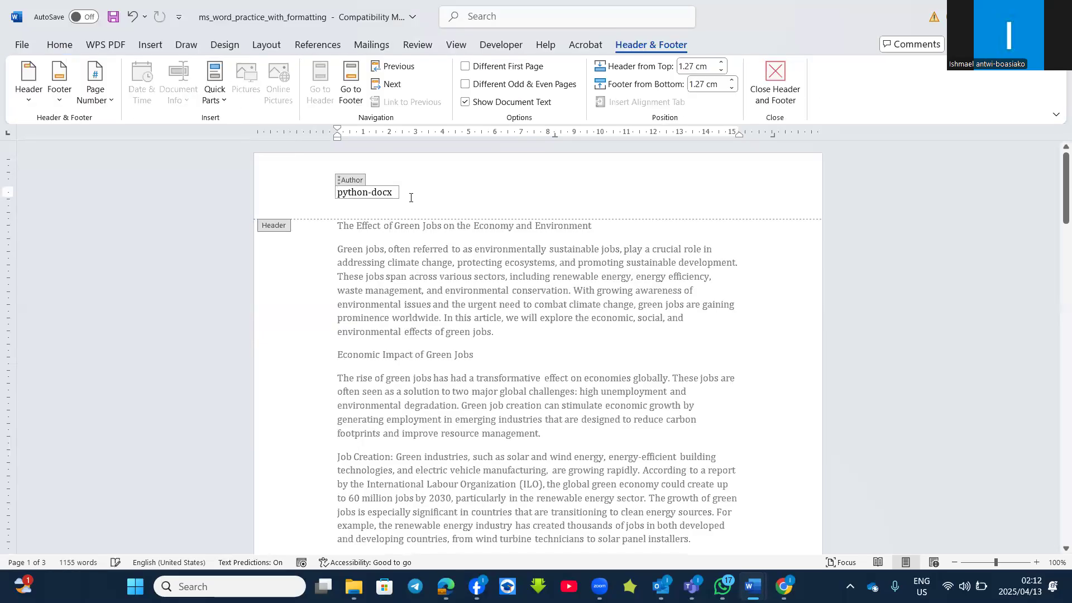
Delete the author information from the header, and insert and remove the file name there.
{"action": "left_click", "coordinate": [350, 180]}
{"action": "key", "text": "Delete"}
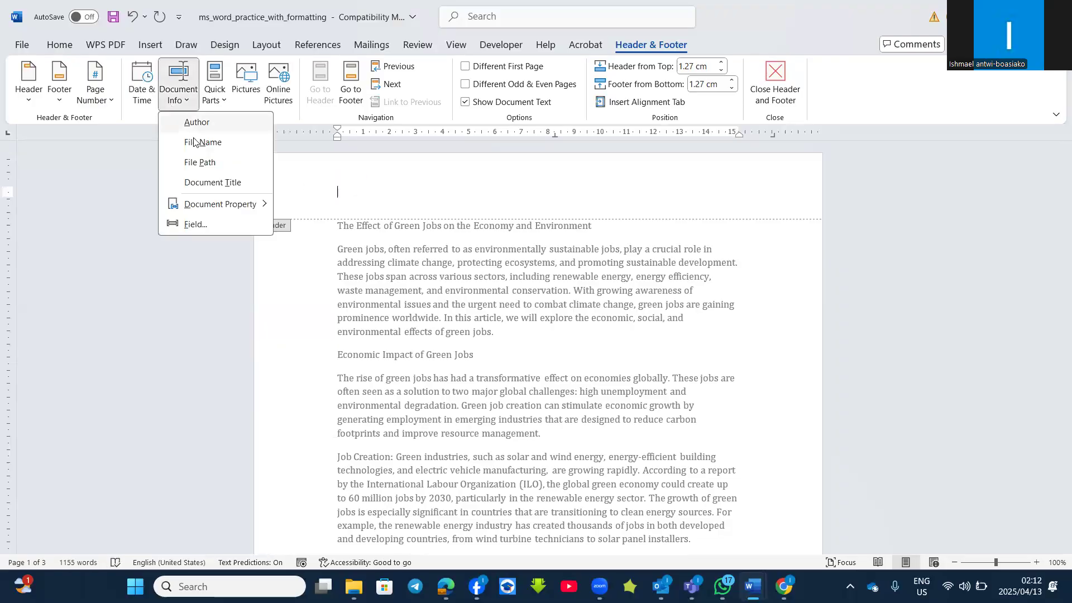
{"action": "left_click", "coordinate": [198, 143]}
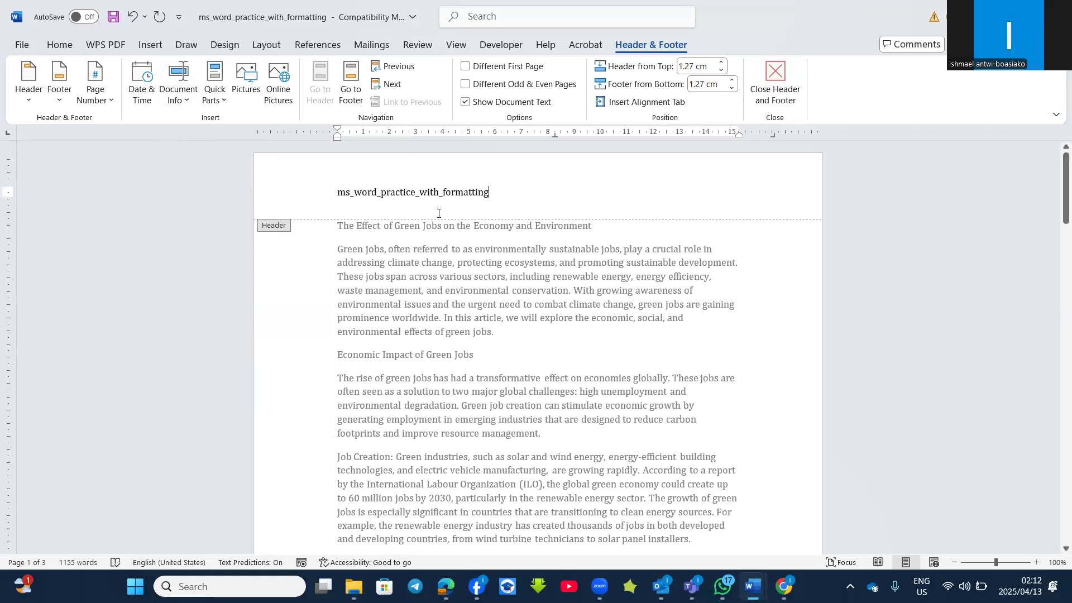
{"action": "key", "text": "BackSpace"}
{"action": "key", "text": "BackSpace"}
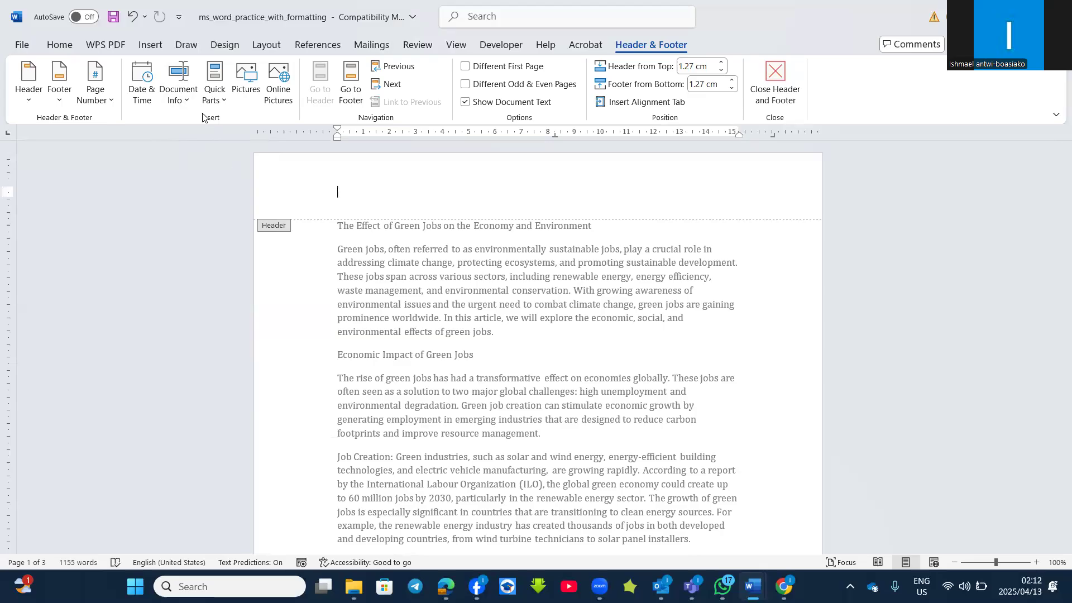
Insert the document's file path in the header and delete it again.
{"action": "left_click", "coordinate": [178, 84]}
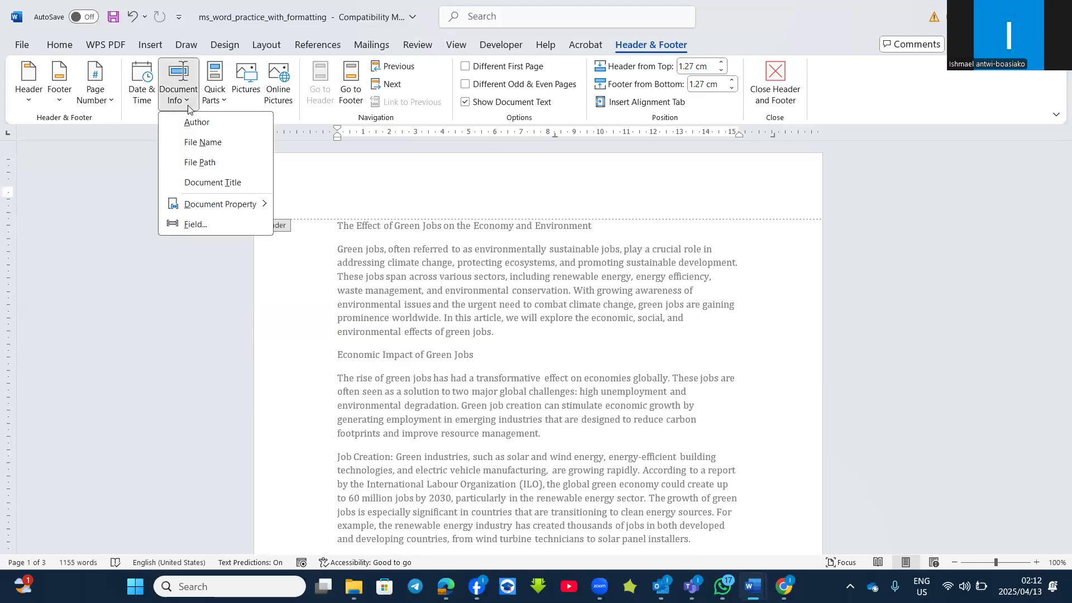
{"action": "left_click", "coordinate": [214, 164]}
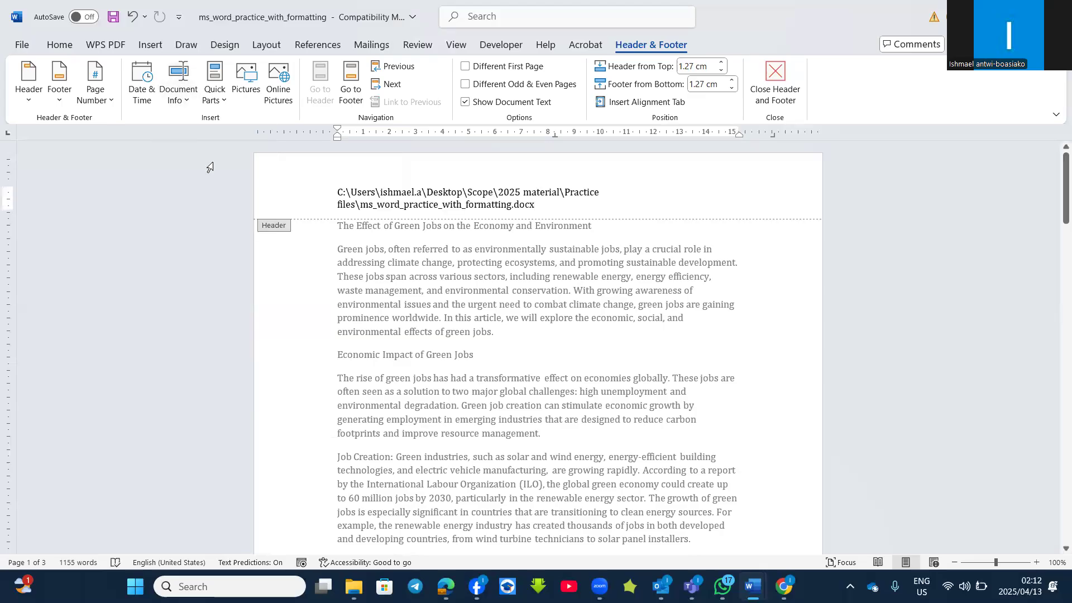
{"action": "key", "text": "BackSpace"}
{"action": "key", "text": "BackSpace"}
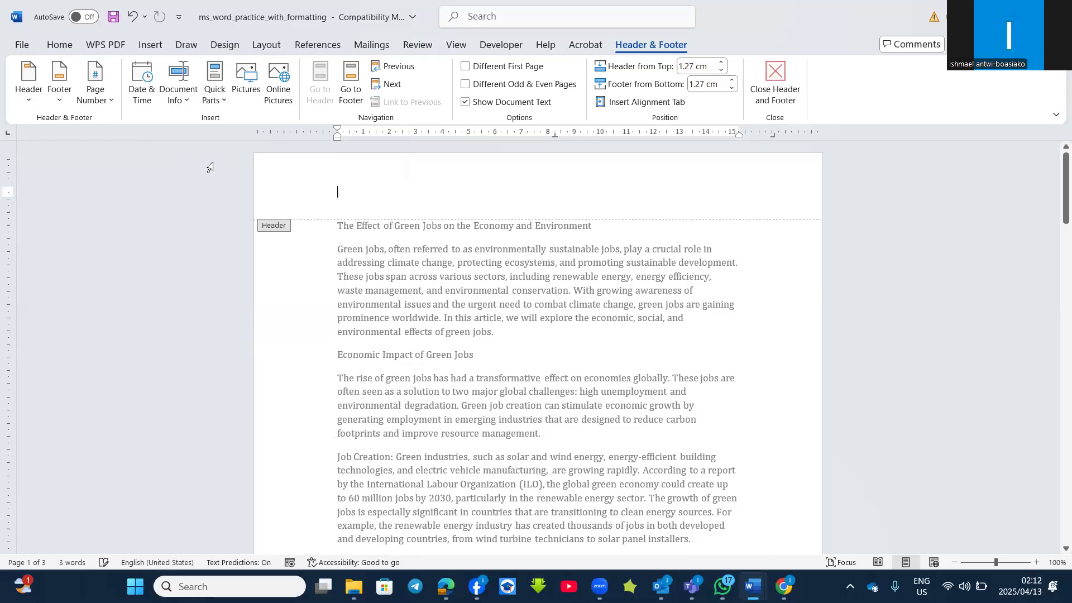
Insert the Document Title information in the header and undo the insertion.
{"action": "left_click", "coordinate": [198, 104]}
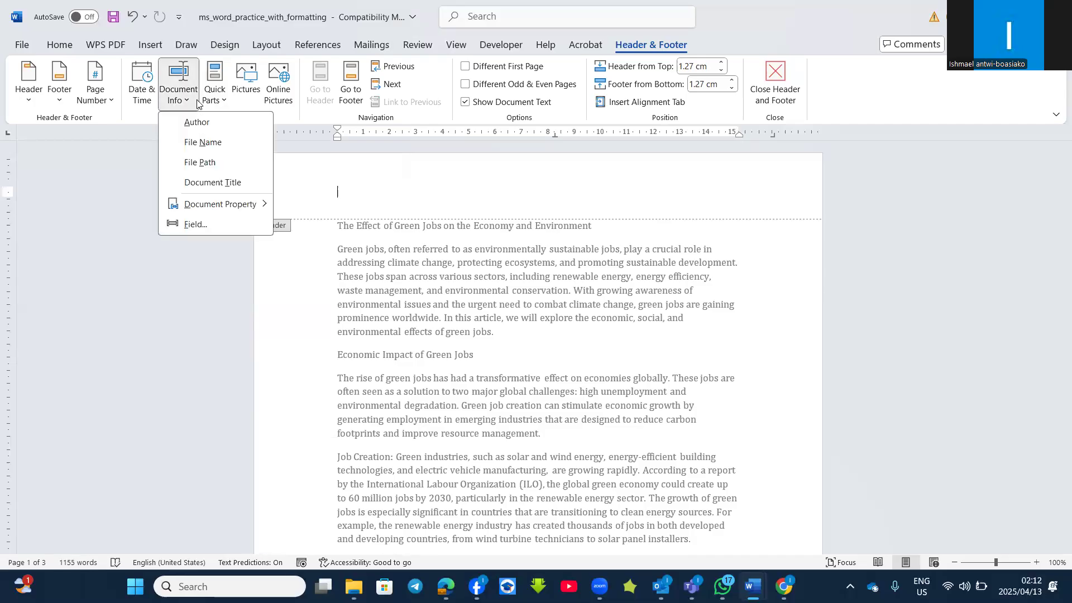
{"action": "mouse_move", "coordinate": [231, 204]}
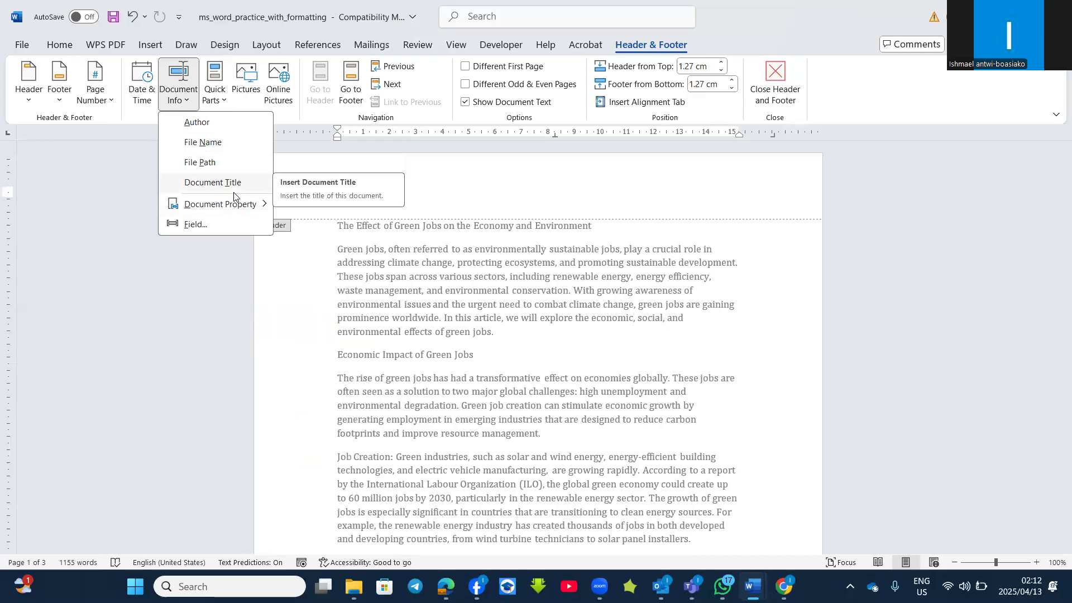
{"action": "left_click", "coordinate": [234, 192]}
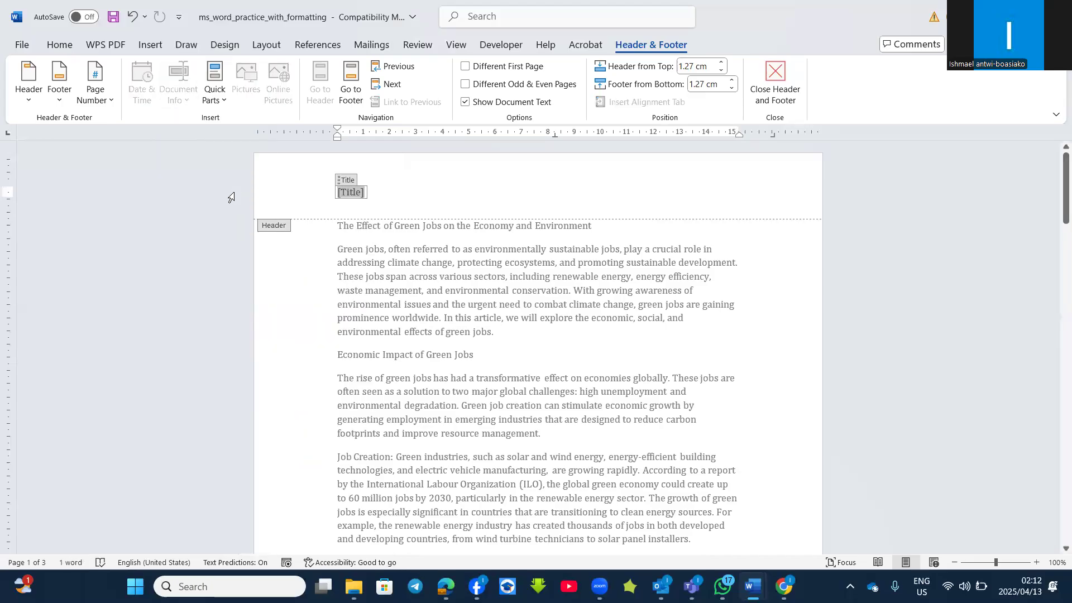
{"action": "key", "text": "ctrl+z"}
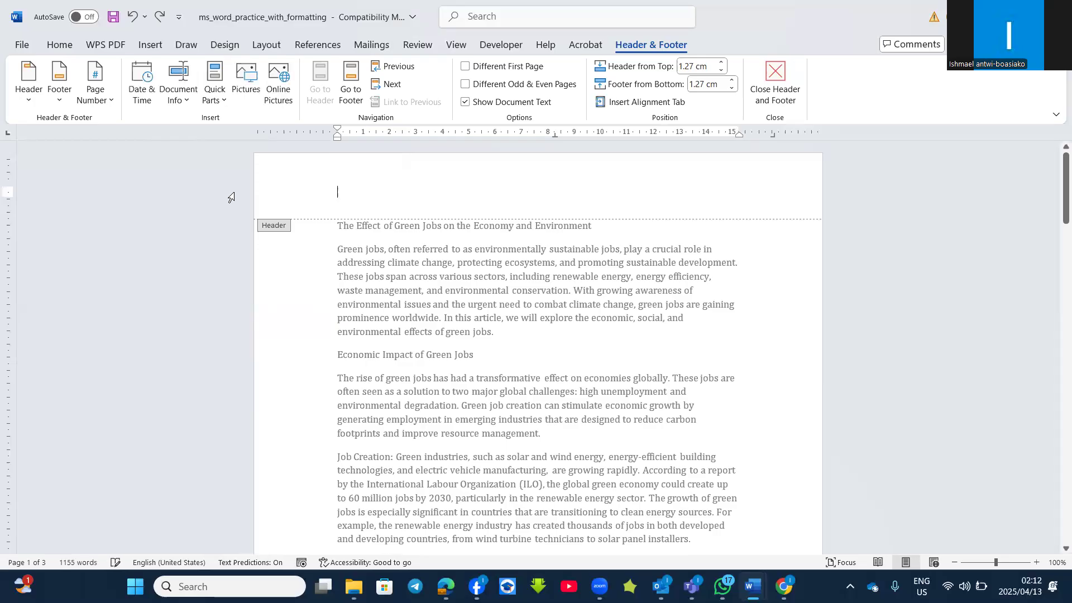
Insert a FileSize field in the header with the file size shown in kilobytes.
{"action": "left_click", "coordinate": [186, 108]}
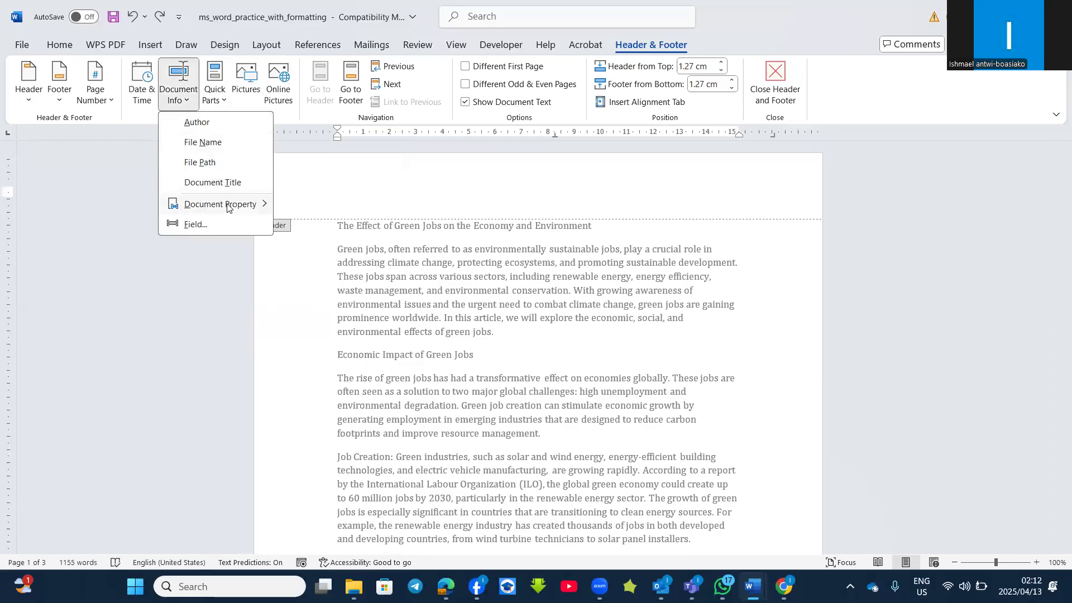
{"action": "mouse_move", "coordinate": [234, 210]}
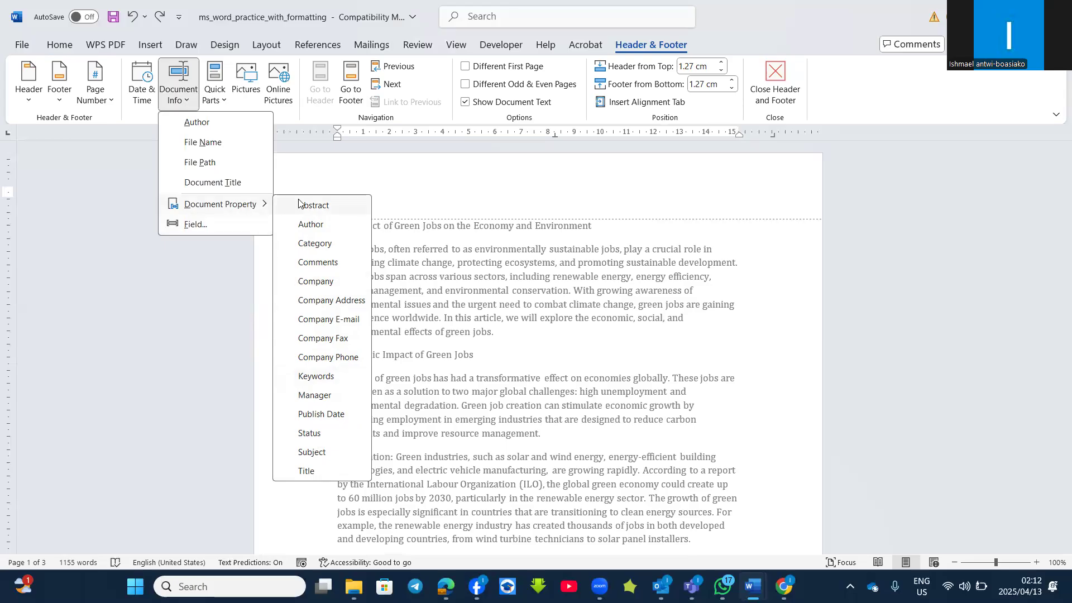
{"action": "left_click", "coordinate": [198, 225]}
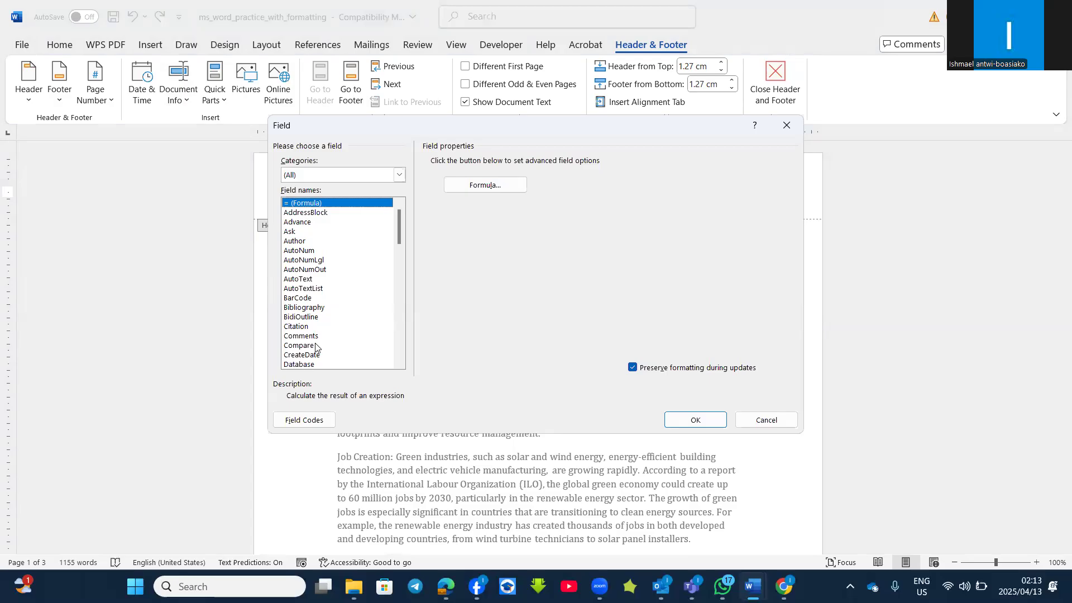
{"action": "scroll", "coordinate": [316, 347], "scroll_direction": "down", "scroll_amount": 1}
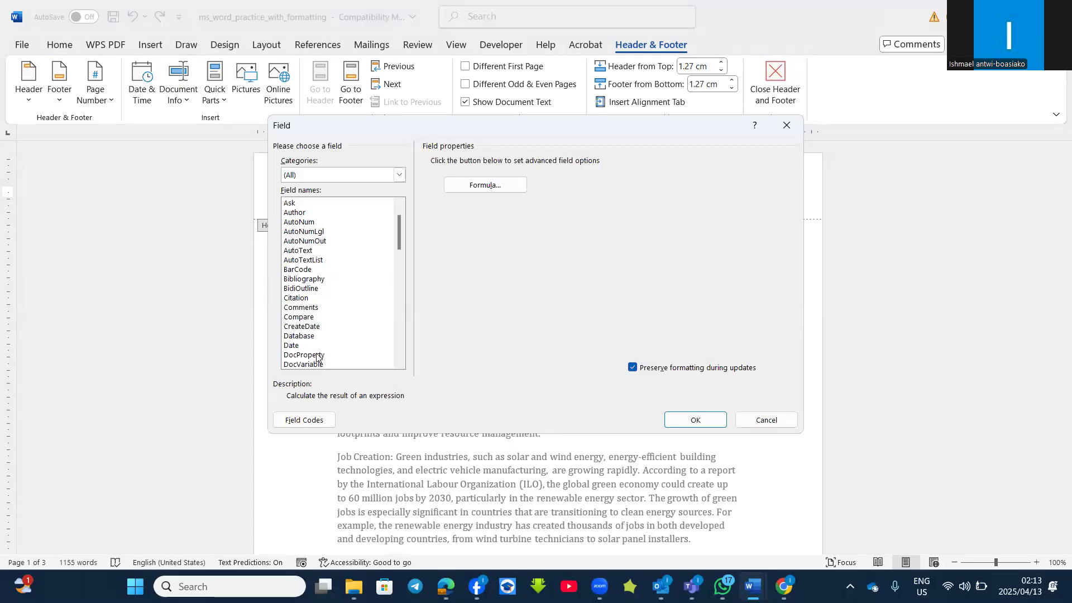
{"action": "scroll", "coordinate": [317, 357], "scroll_direction": "down", "scroll_amount": 1}
{"action": "scroll", "coordinate": [317, 355], "scroll_direction": "down", "scroll_amount": 1}
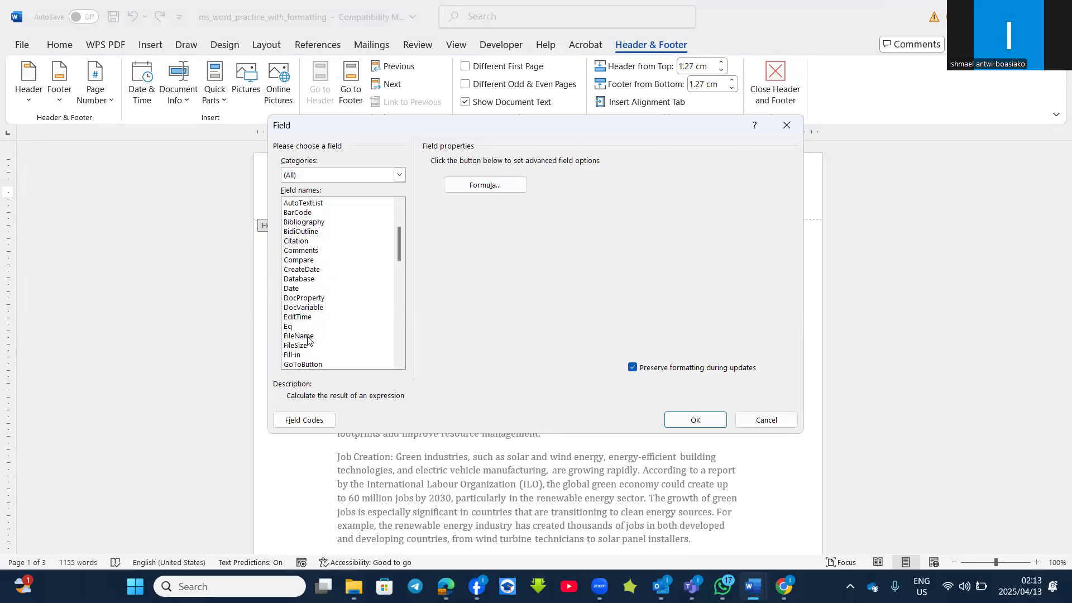
{"action": "left_click", "coordinate": [306, 346]}
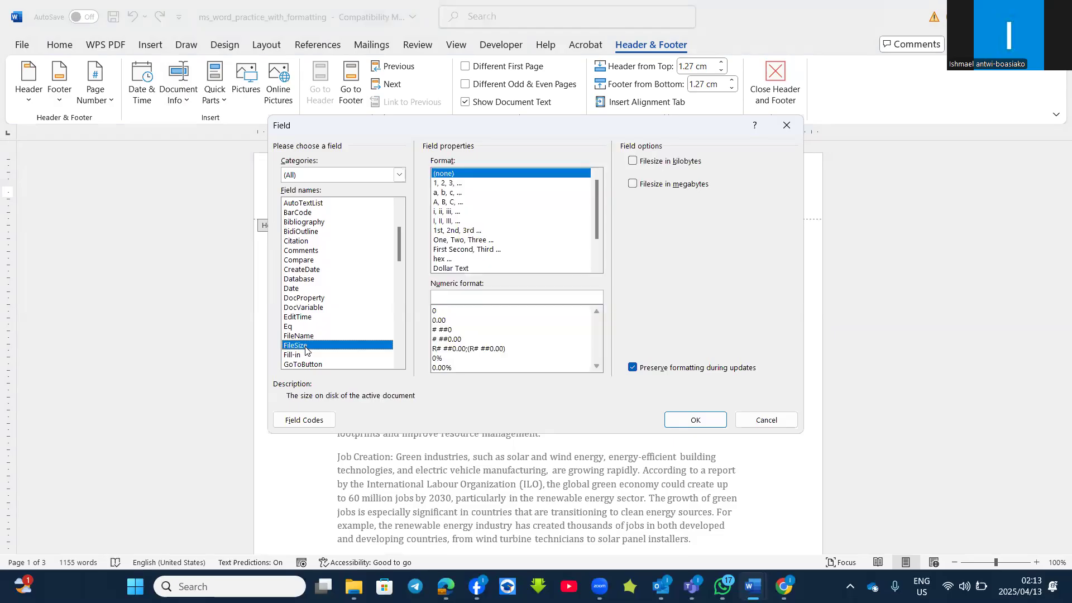
{"action": "left_click", "coordinate": [634, 184]}
{"action": "left_click", "coordinate": [635, 163]}
{"action": "left_click", "coordinate": [695, 419]}
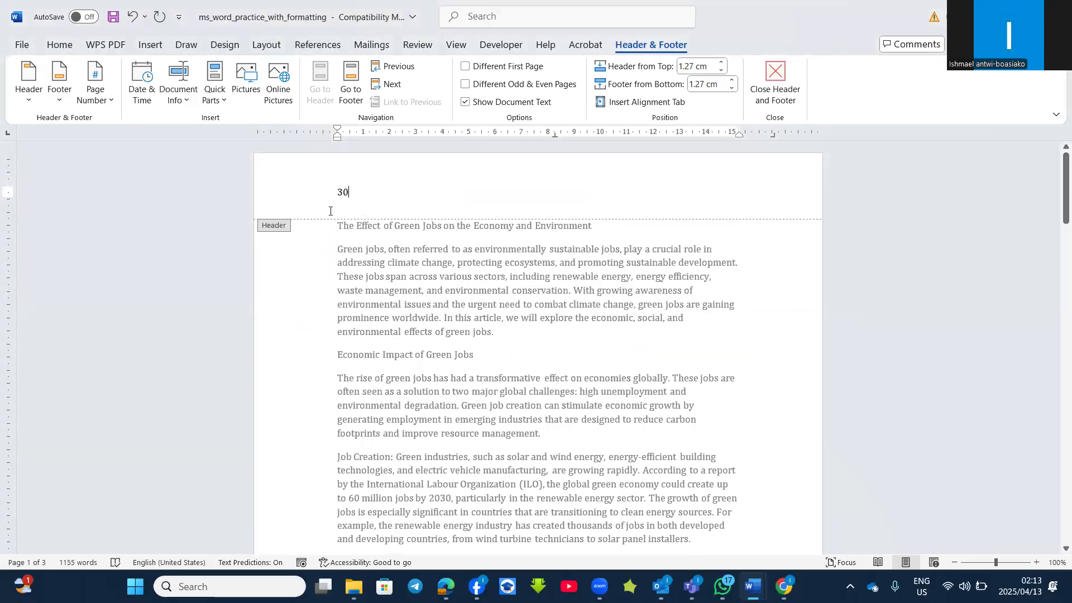
Insert a NumChars field in the header directly after the file size, without any number format.
{"action": "left_click", "coordinate": [190, 103]}
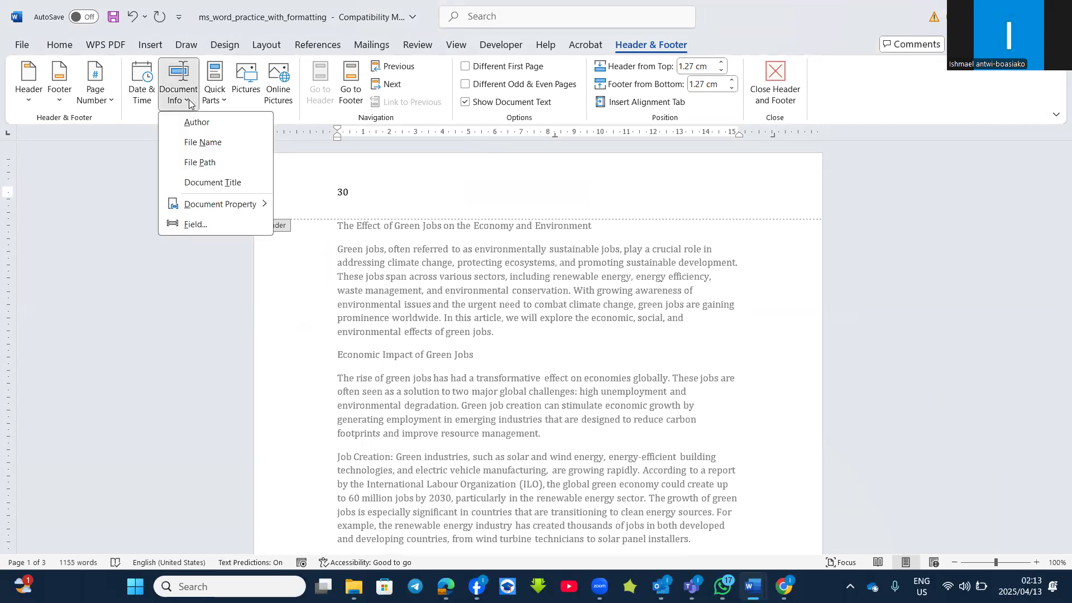
{"action": "left_click", "coordinate": [239, 225]}
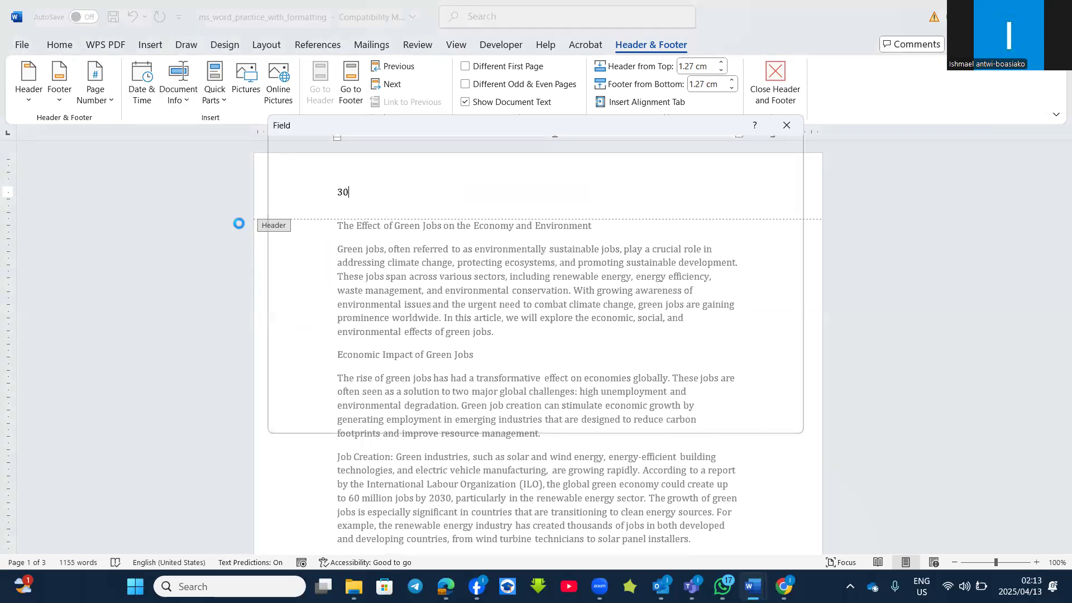
{"action": "scroll", "coordinate": [333, 301], "scroll_direction": "down", "scroll_amount": 3}
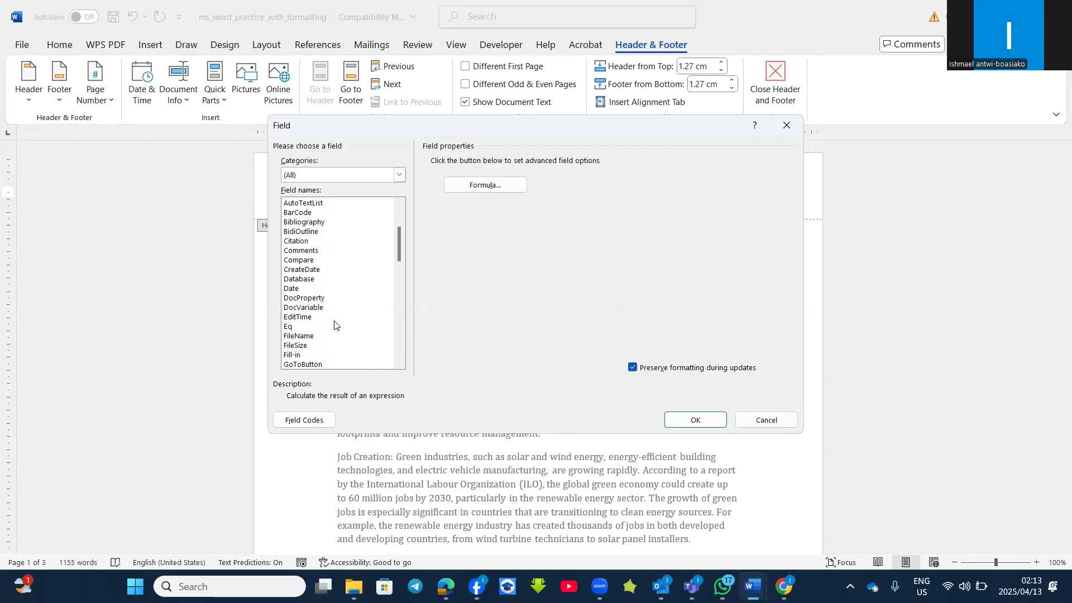
{"action": "scroll", "coordinate": [319, 348], "scroll_direction": "down", "scroll_amount": 2}
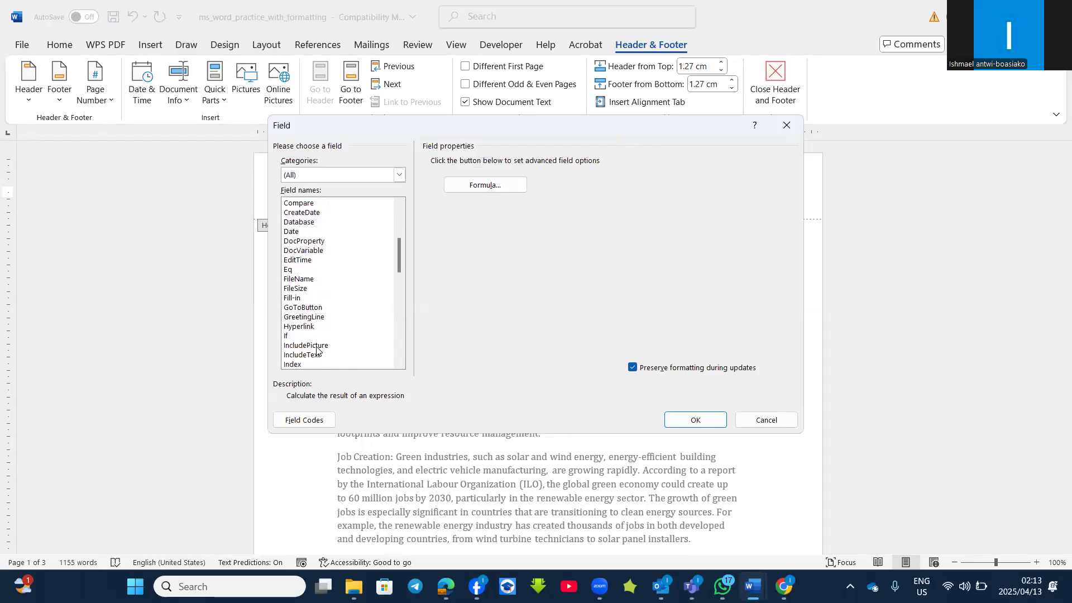
{"action": "scroll", "coordinate": [318, 343], "scroll_direction": "down", "scroll_amount": 2}
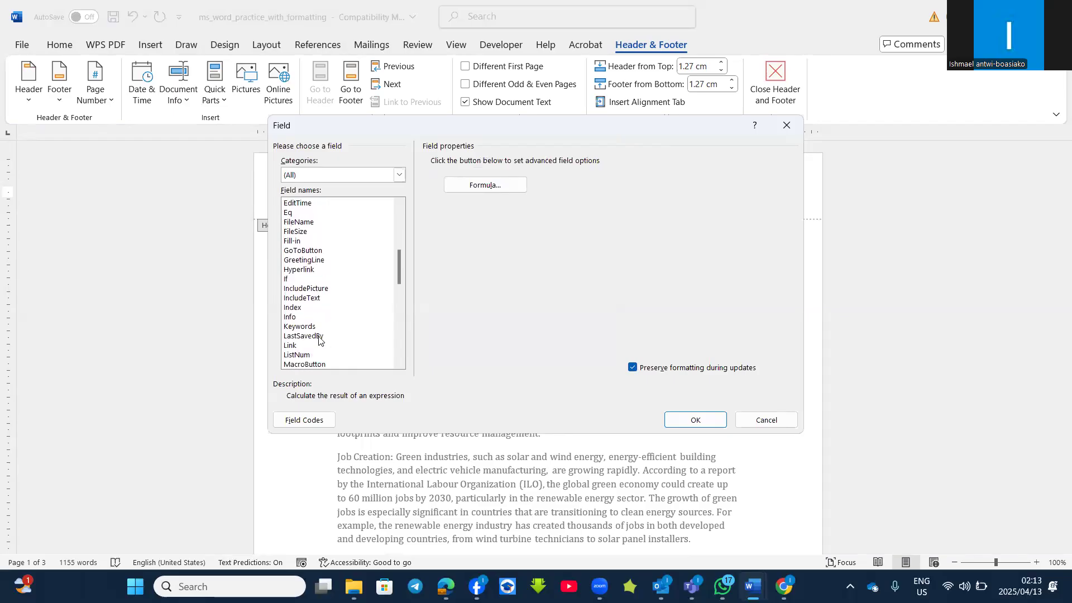
{"action": "scroll", "coordinate": [319, 339], "scroll_direction": "down", "scroll_amount": 3}
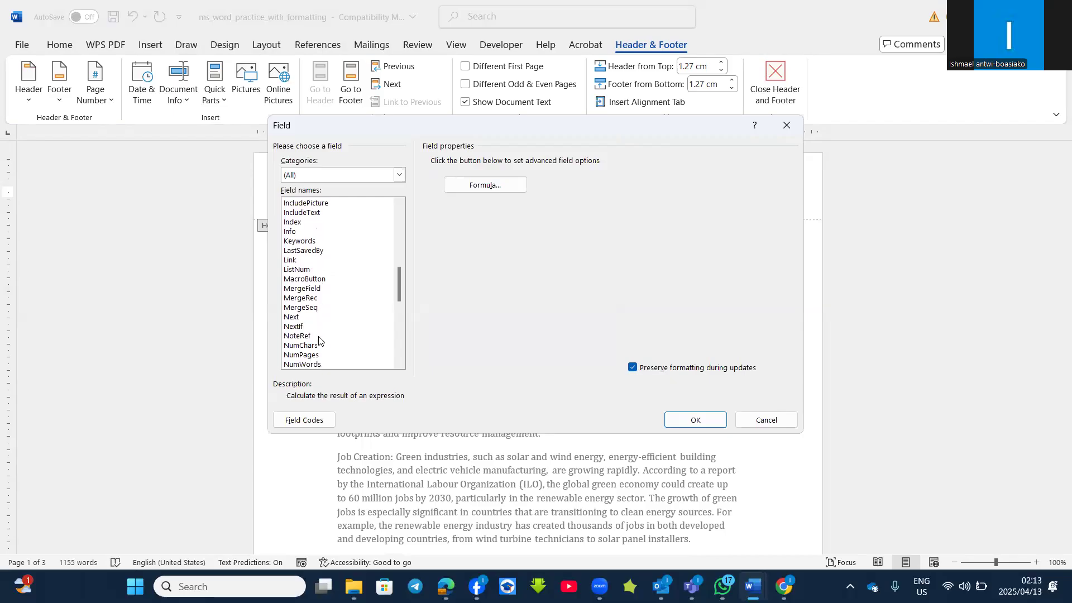
{"action": "scroll", "coordinate": [321, 336], "scroll_direction": "down", "scroll_amount": 1}
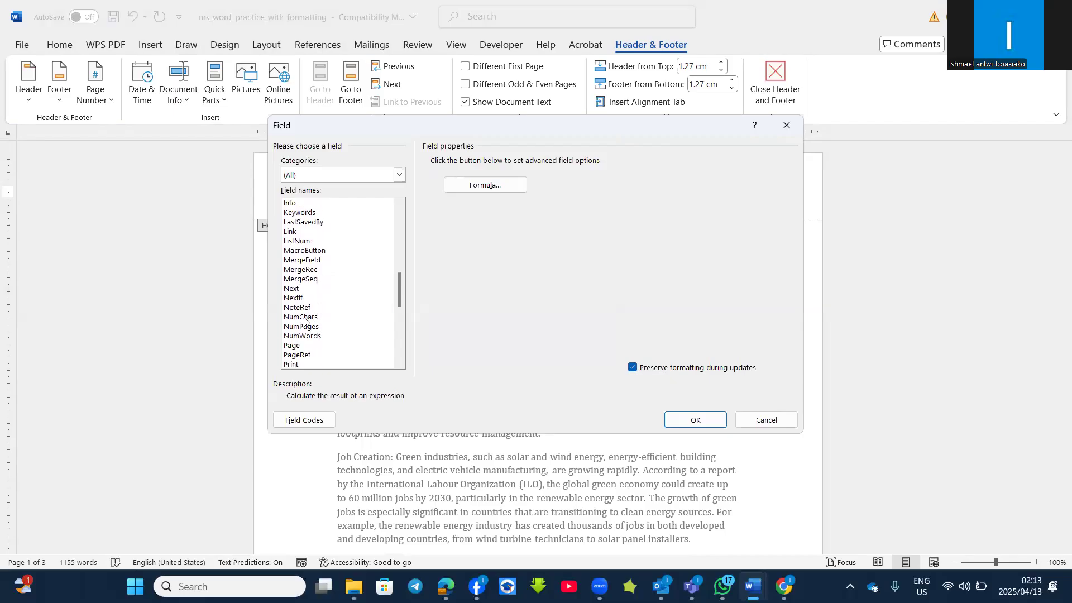
{"action": "left_click", "coordinate": [304, 317]}
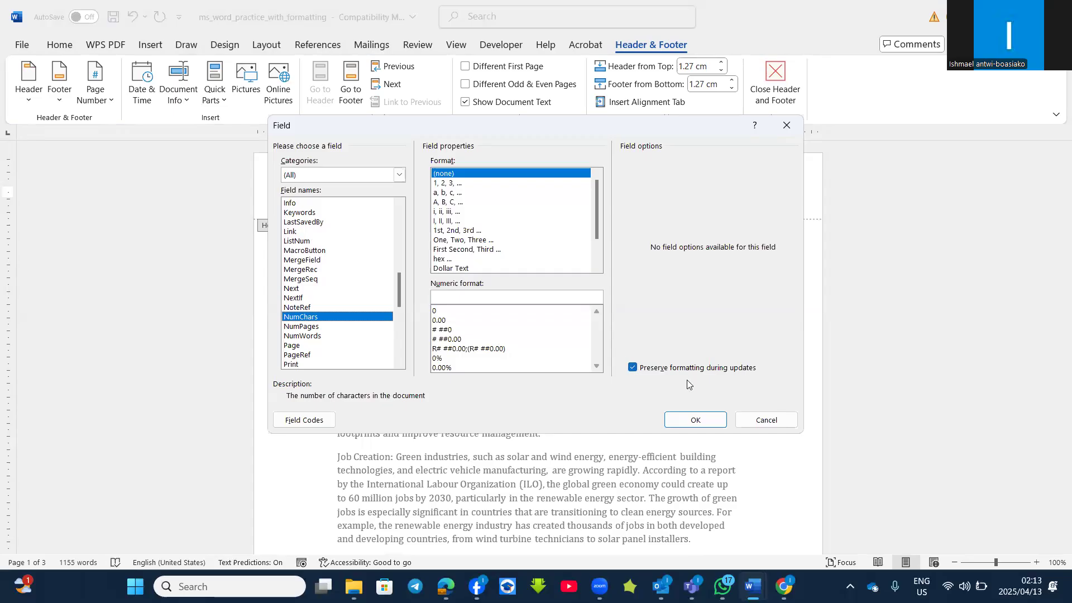
{"action": "left_click", "coordinate": [692, 425]}
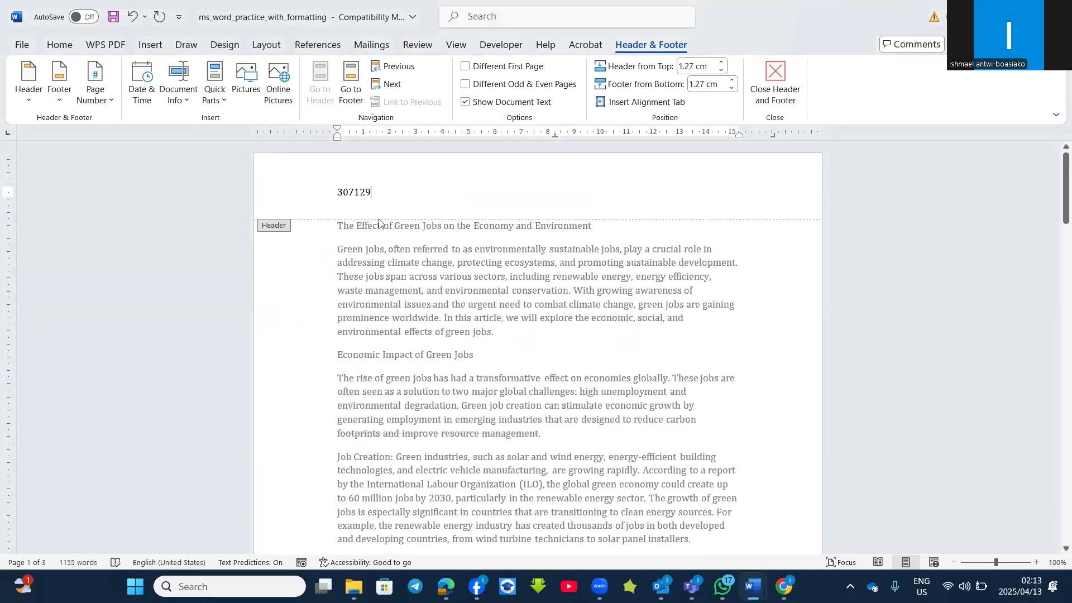
Separate the file size and character count in the header with a space, and leave header editing.
{"action": "left_click", "coordinate": [351, 193]}
{"action": "left_click", "coordinate": [177, 96]}
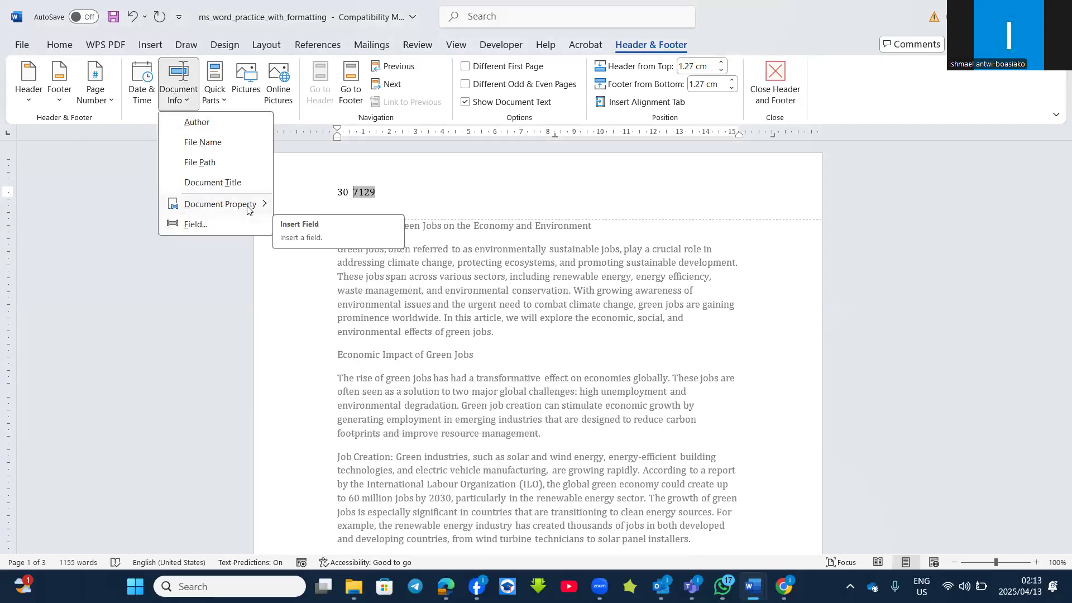
{"action": "mouse_move", "coordinate": [223, 204]}
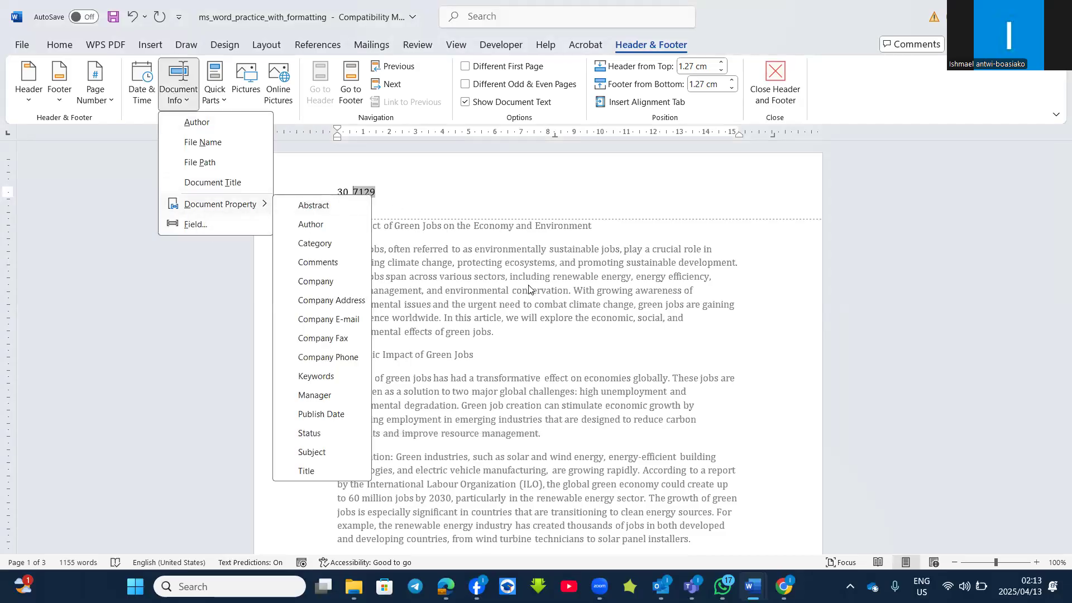
{"action": "left_click", "coordinate": [509, 277]}
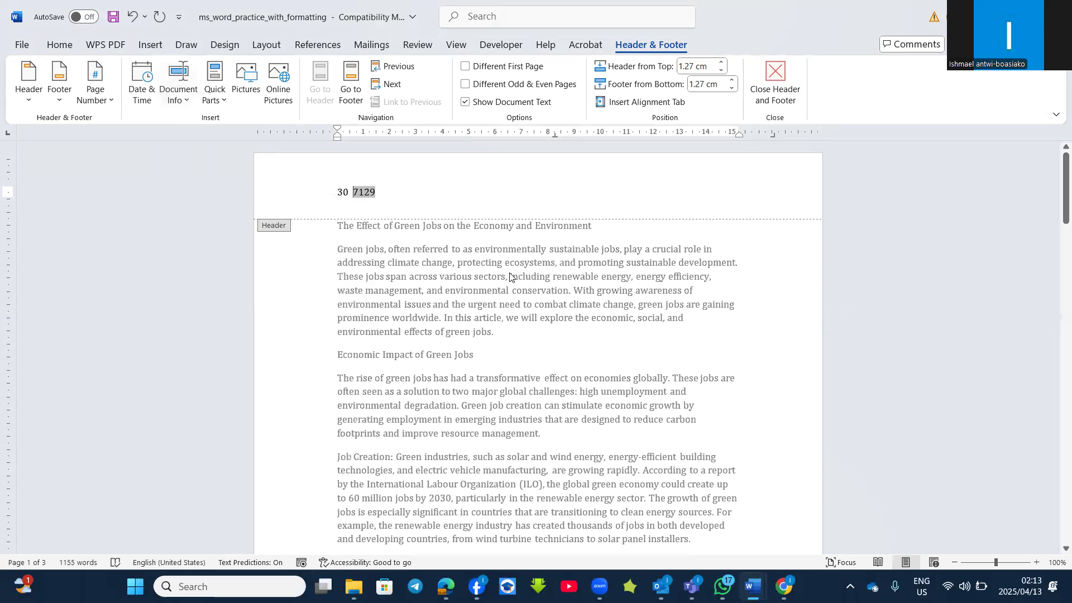
{"action": "double_click", "coordinate": [509, 277]}
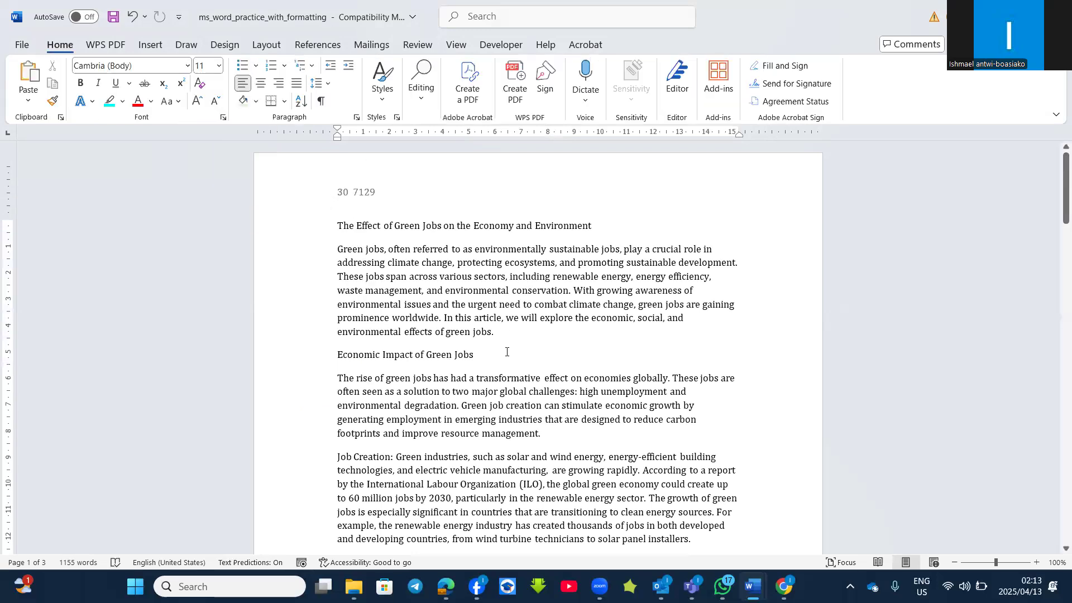
Add an empty paragraph at the end of the document, below the Conclusion text on page 3.
{"action": "scroll", "coordinate": [507, 351], "scroll_direction": "down", "scroll_amount": 20}
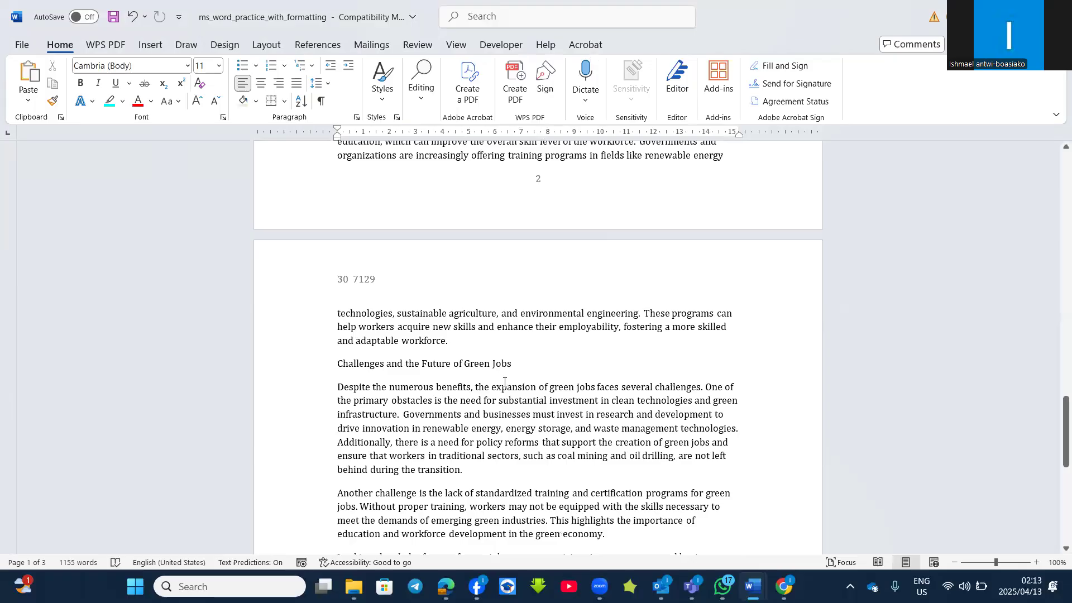
{"action": "scroll", "coordinate": [505, 382], "scroll_direction": "down", "scroll_amount": 6}
{"action": "left_click", "coordinate": [502, 363]}
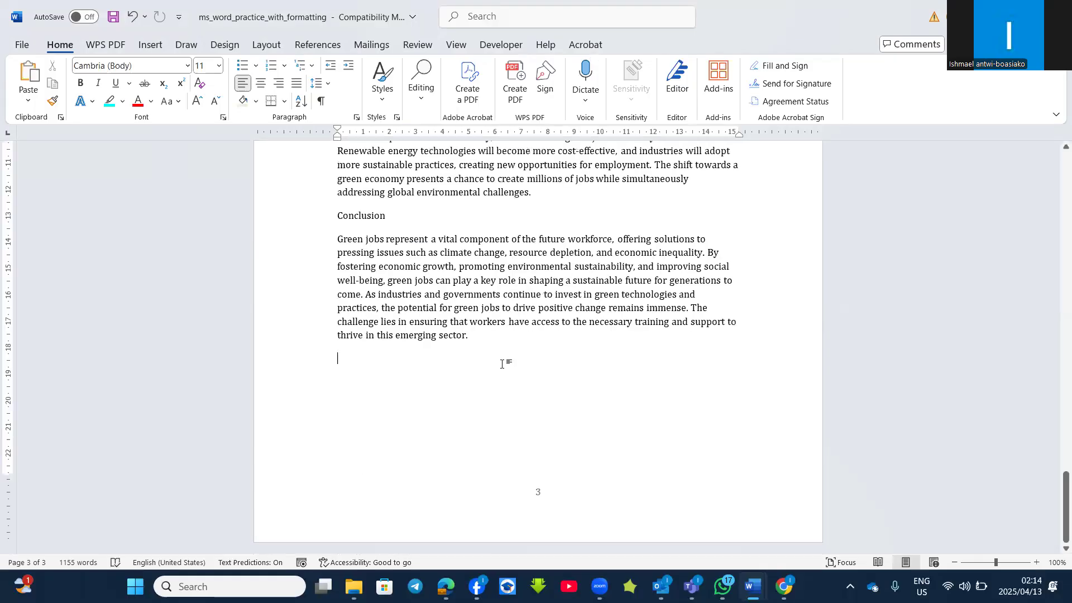
{"action": "key", "text": "Return"}
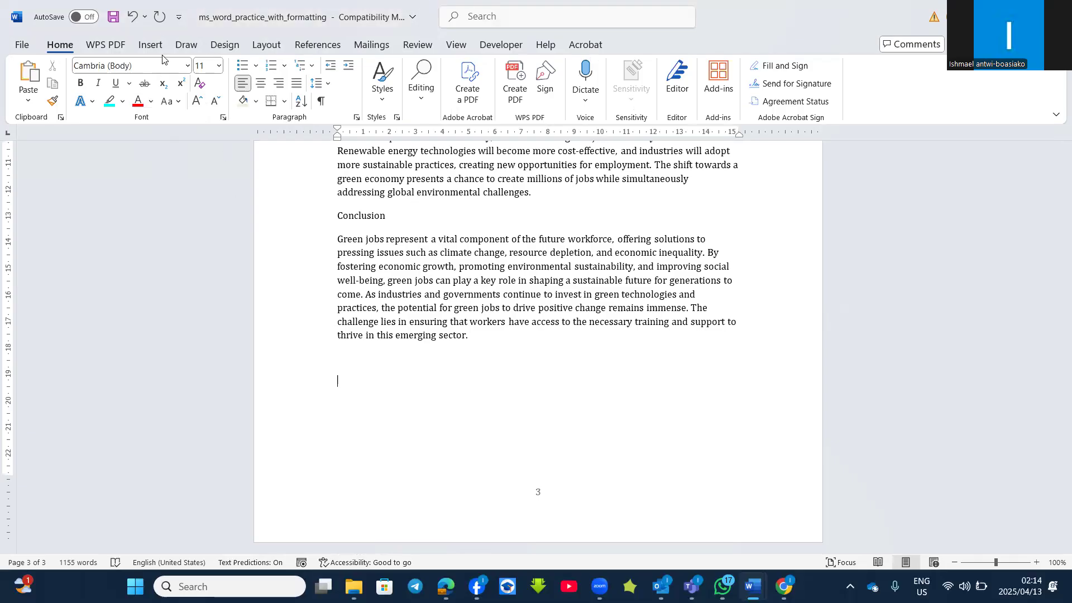
{"action": "left_click", "coordinate": [522, 18]}
{"action": "type", "text": "fiel"}
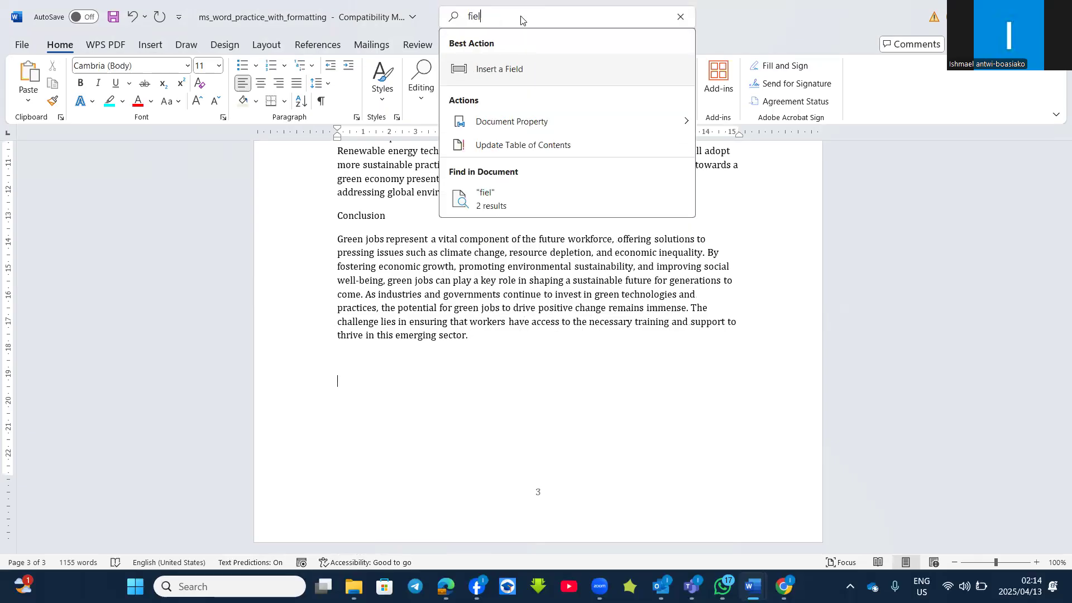
{"action": "left_click", "coordinate": [533, 71]}
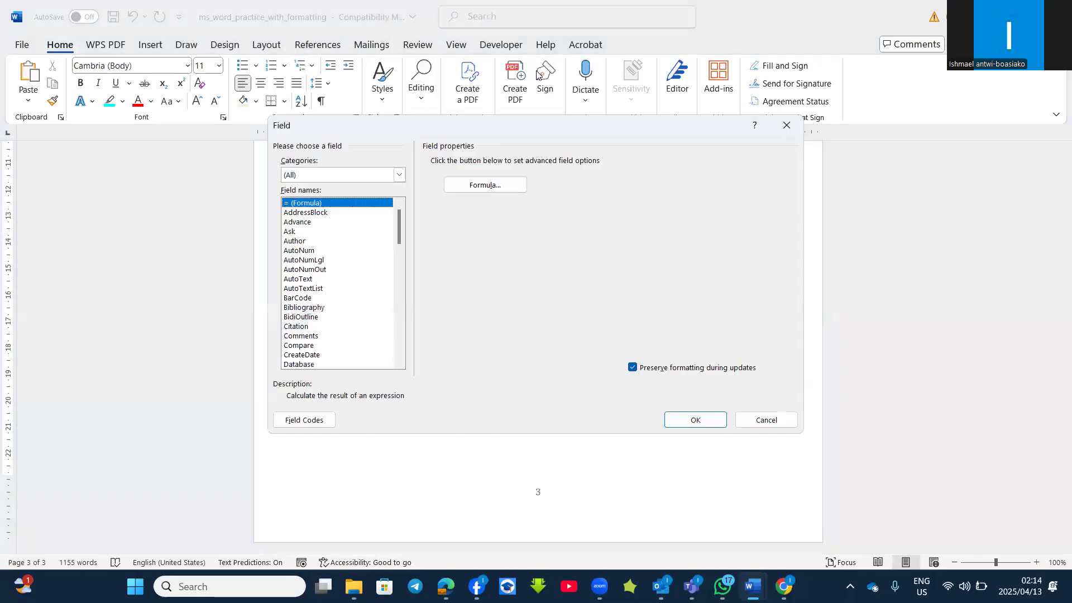
{"action": "left_click", "coordinate": [787, 125]}
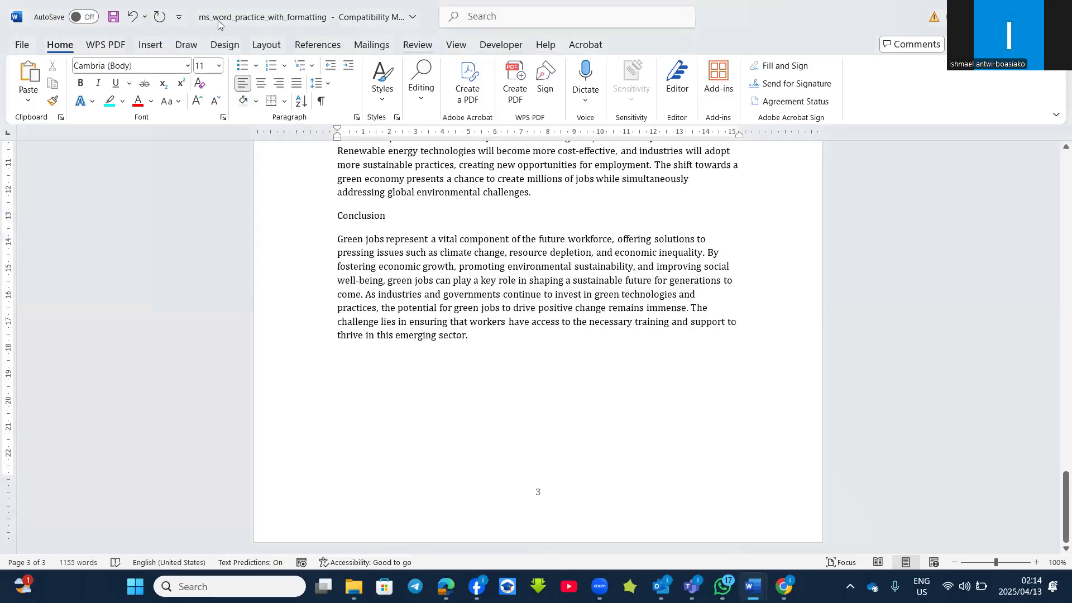
Insert a NumWords field in the empty paragraph at the end of the document, without any number format.
{"action": "left_click", "coordinate": [149, 49]}
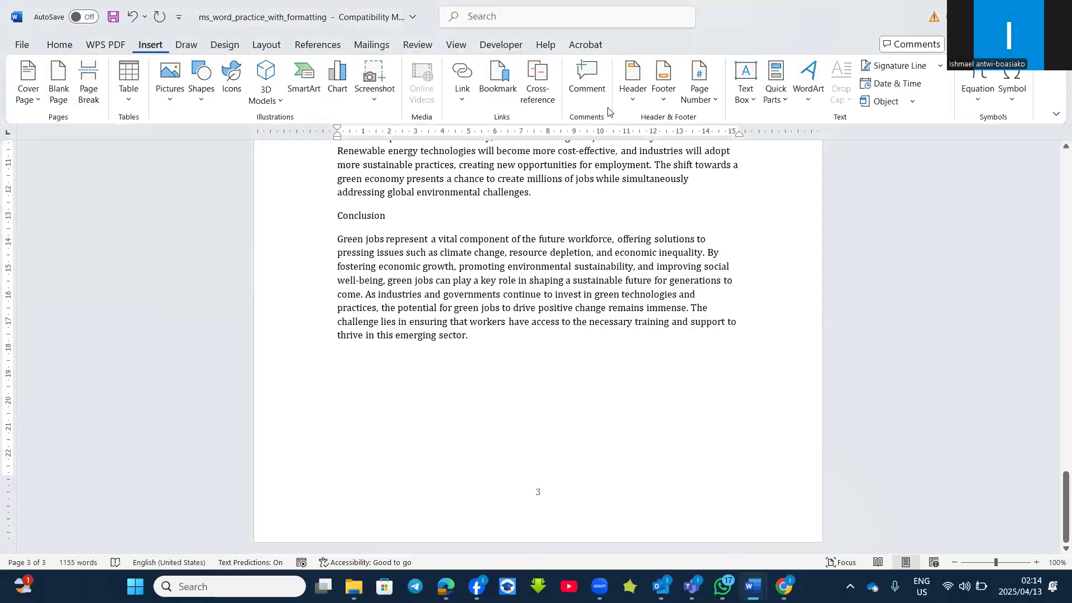
{"action": "left_click", "coordinate": [785, 104]}
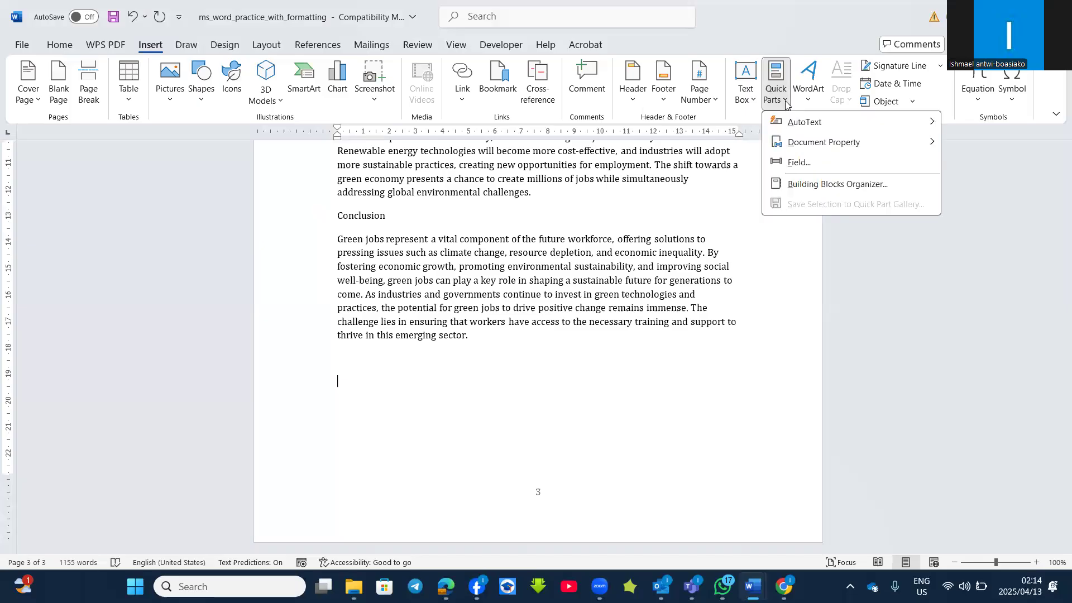
{"action": "left_click", "coordinate": [808, 168]}
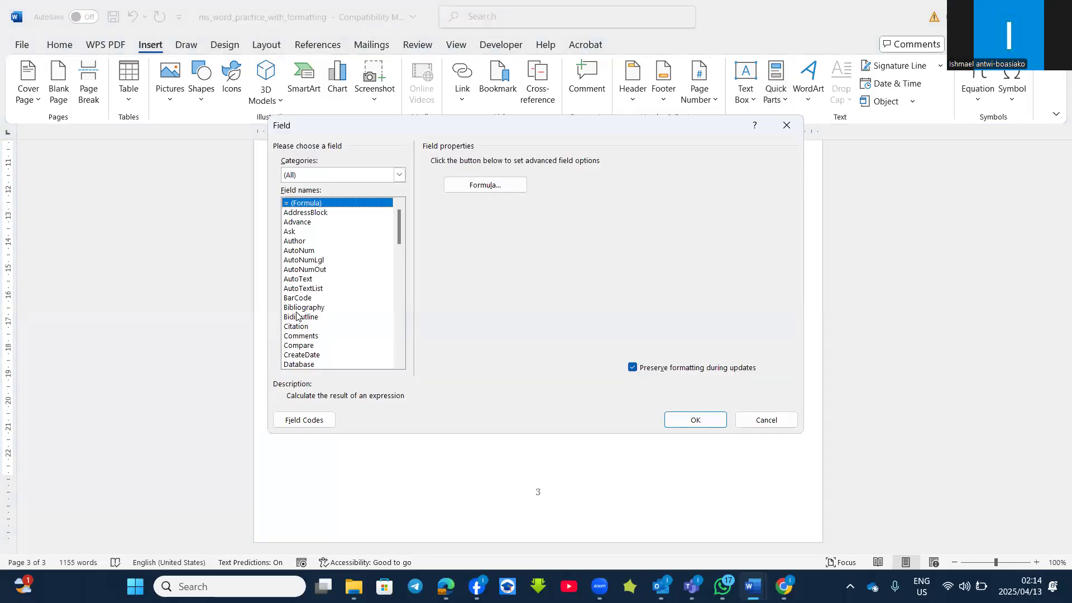
{"action": "scroll", "coordinate": [296, 316], "scroll_direction": "down", "scroll_amount": 5}
{"action": "scroll", "coordinate": [321, 360], "scroll_direction": "down", "scroll_amount": 3}
{"action": "scroll", "coordinate": [321, 359], "scroll_direction": "down", "scroll_amount": 3}
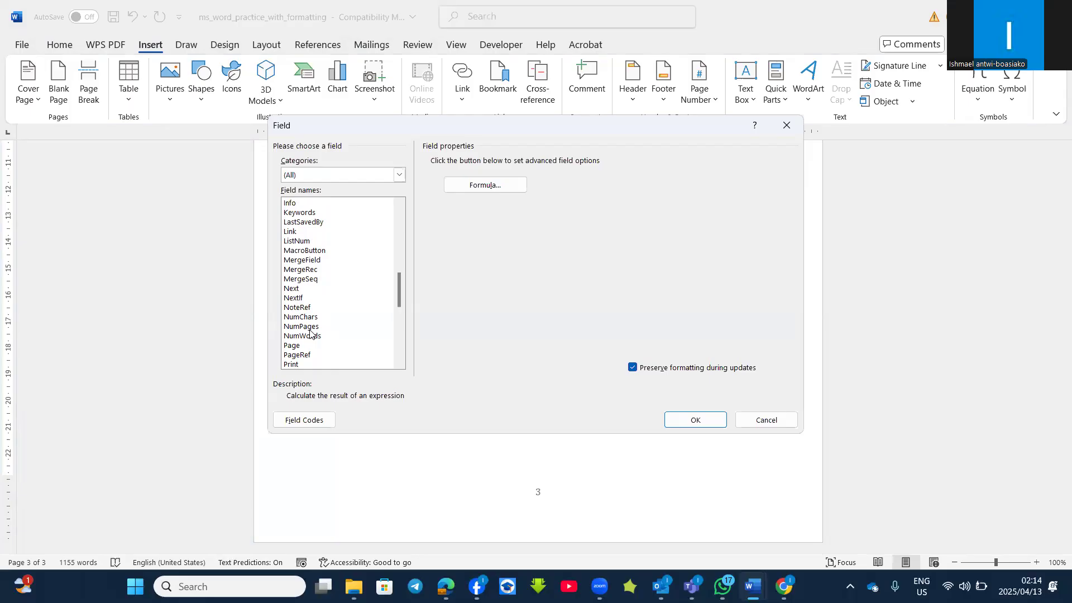
{"action": "left_click", "coordinate": [307, 337]}
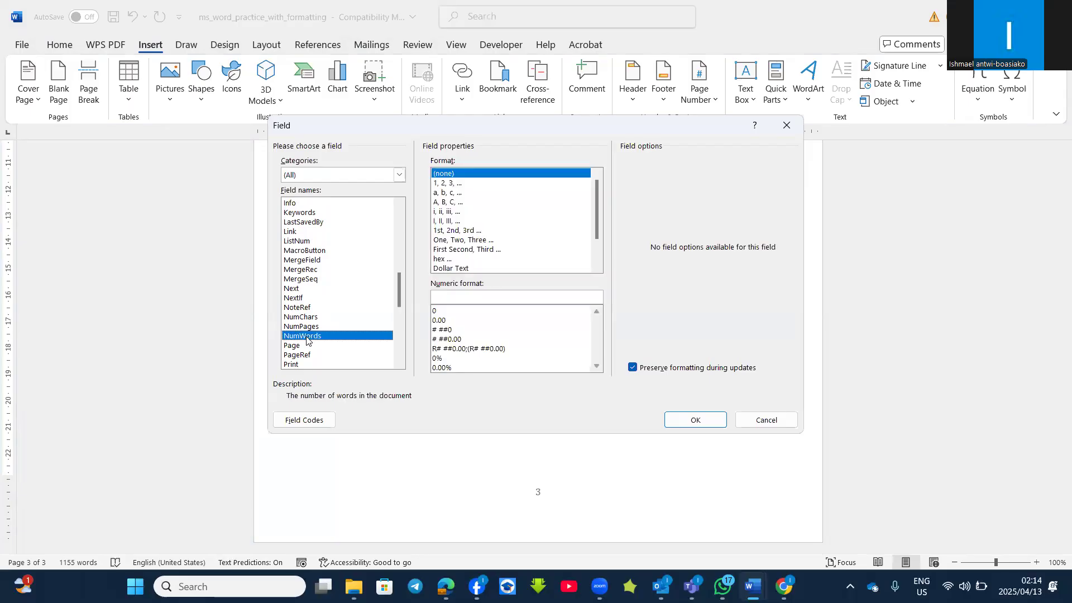
{"action": "left_click", "coordinate": [695, 421]}
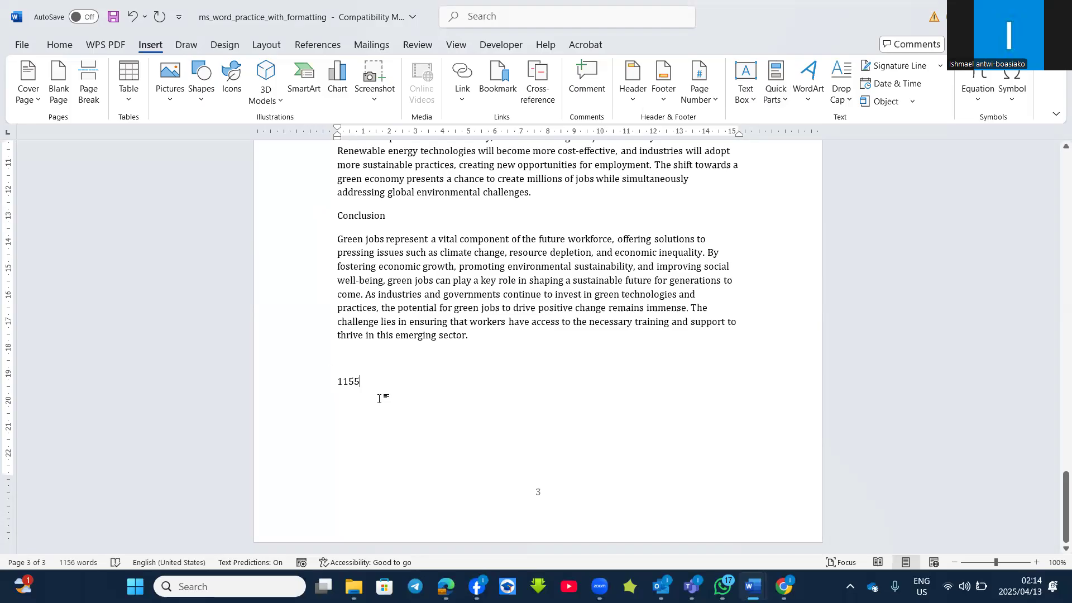
Update the word count field below the Conclusion, showing the formatting marks while doing so and hiding them again.
{"action": "left_click", "coordinate": [353, 378]}
{"action": "left_click", "coordinate": [59, 45]}
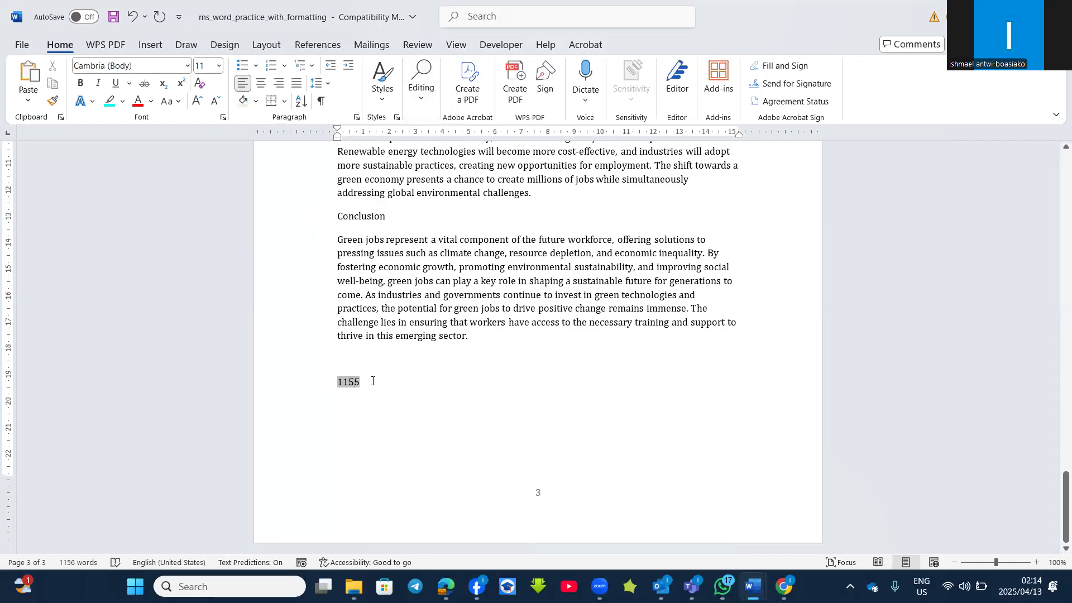
{"action": "left_click", "coordinate": [322, 101]}
{"action": "left_click", "coordinate": [353, 381]}
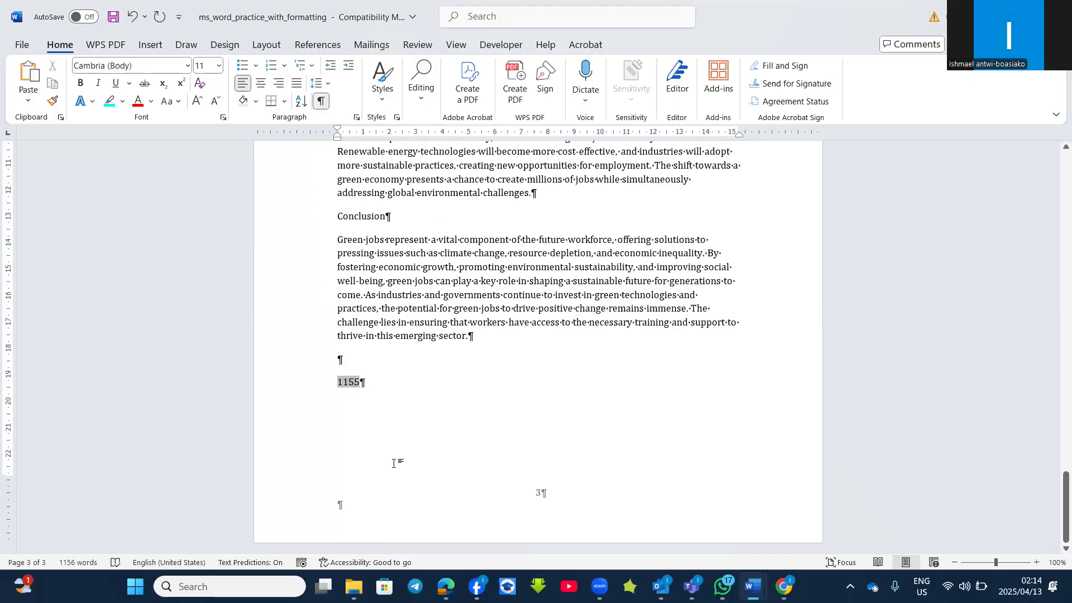
{"action": "right_click", "coordinate": [347, 384]}
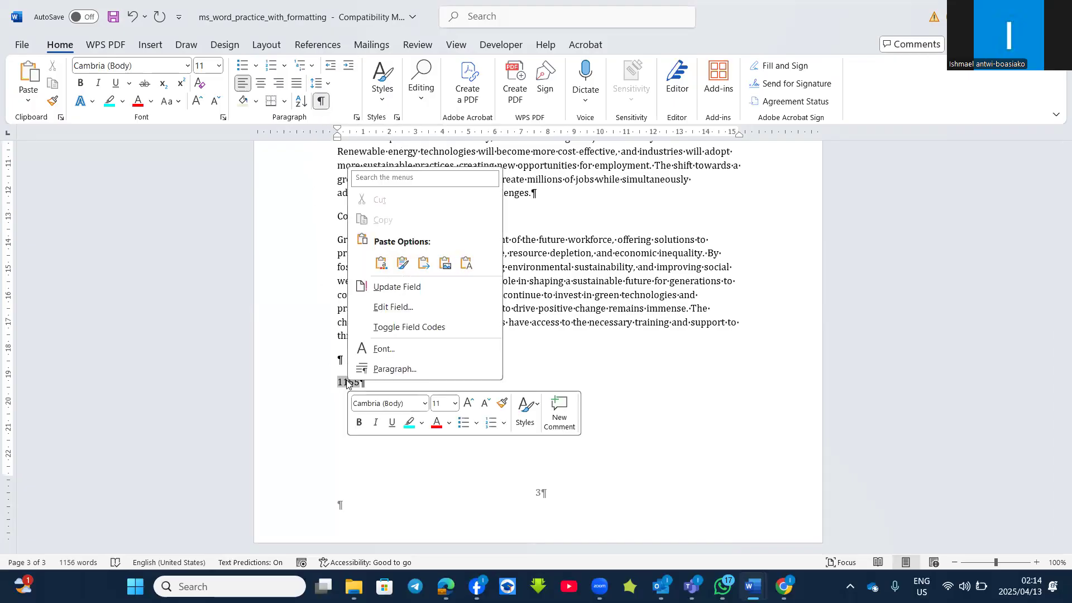
{"action": "left_click", "coordinate": [416, 289]}
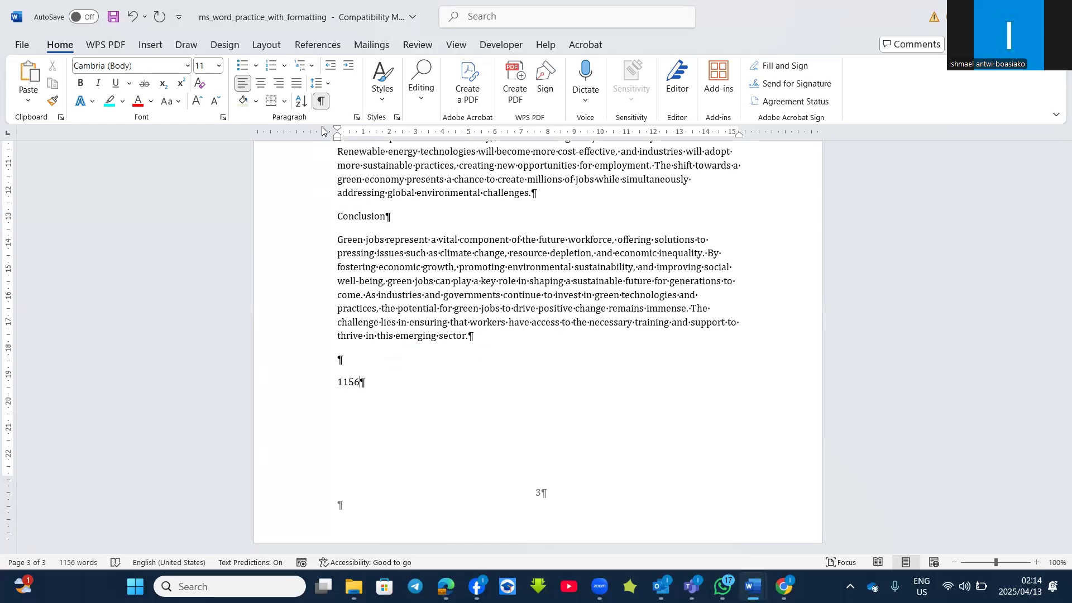
{"action": "left_click", "coordinate": [321, 100]}
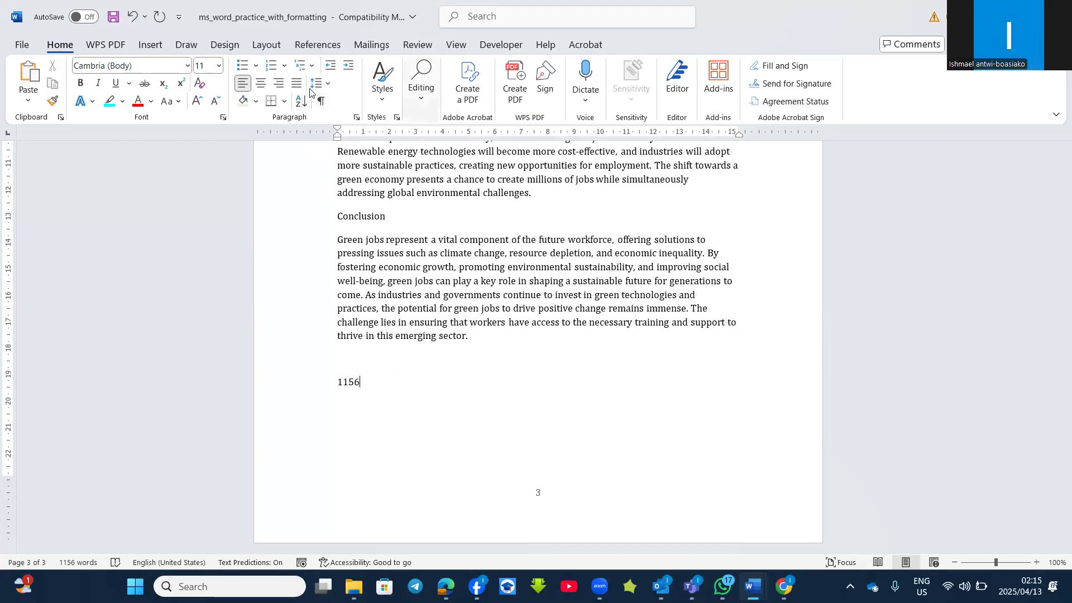
{"action": "left_click", "coordinate": [149, 47]}
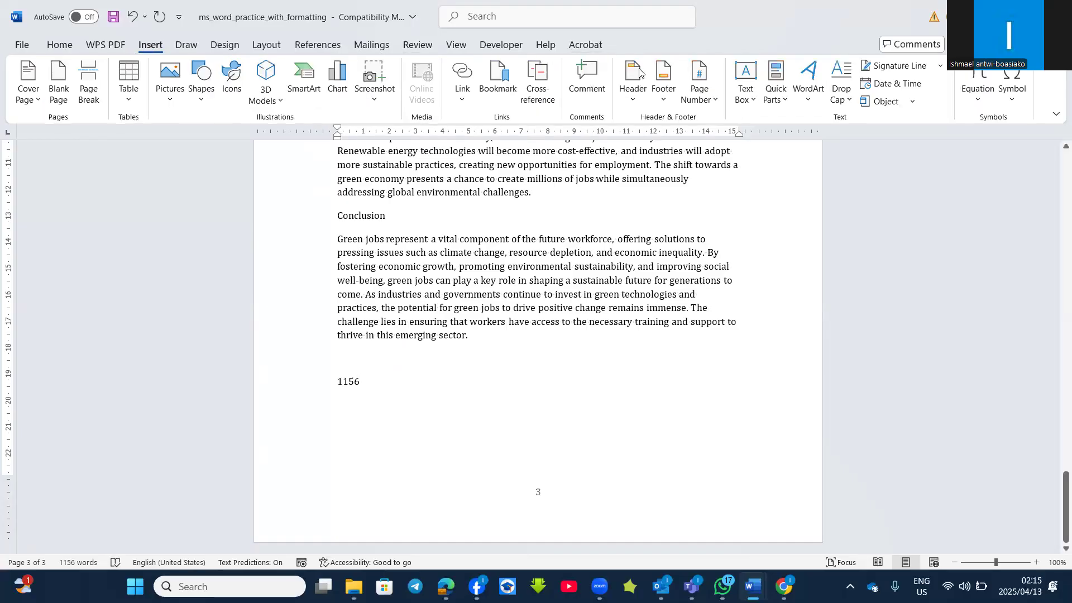
{"action": "left_click", "coordinate": [786, 99]}
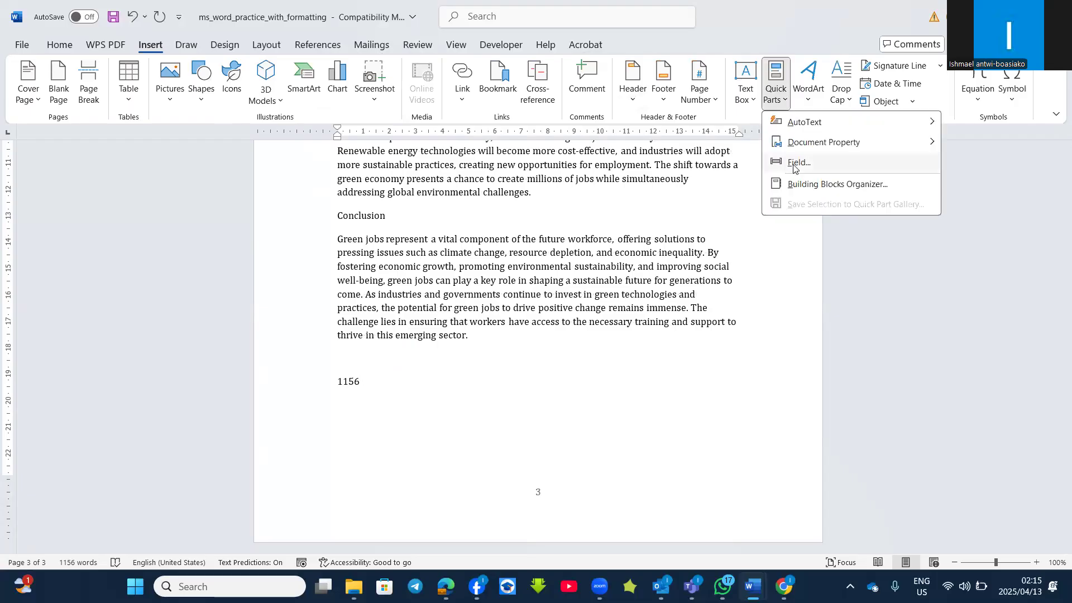
{"action": "mouse_move", "coordinate": [802, 146]}
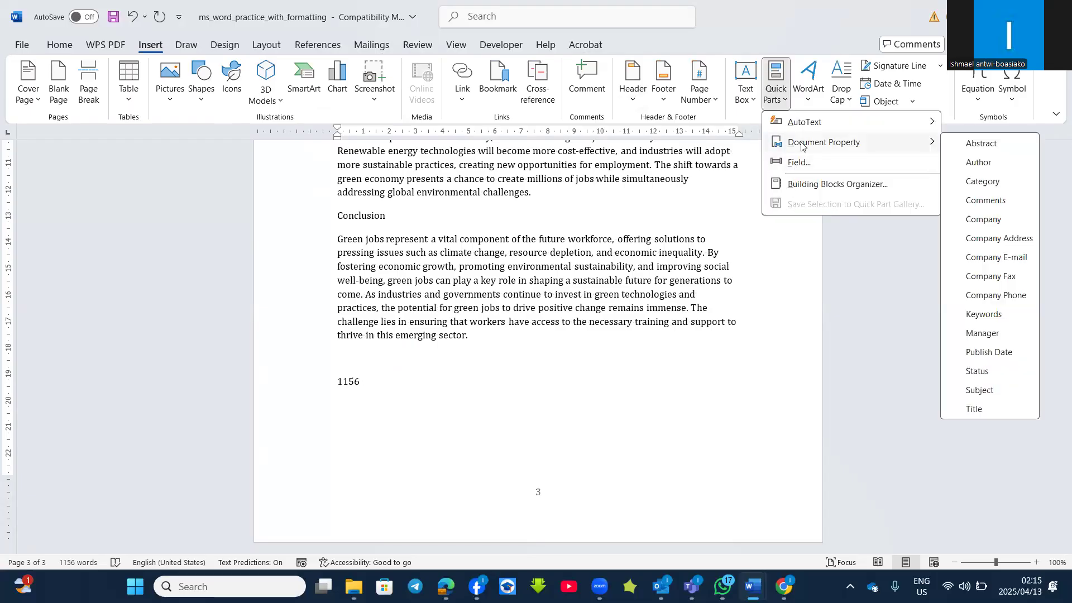
{"action": "left_click", "coordinate": [683, 357]}
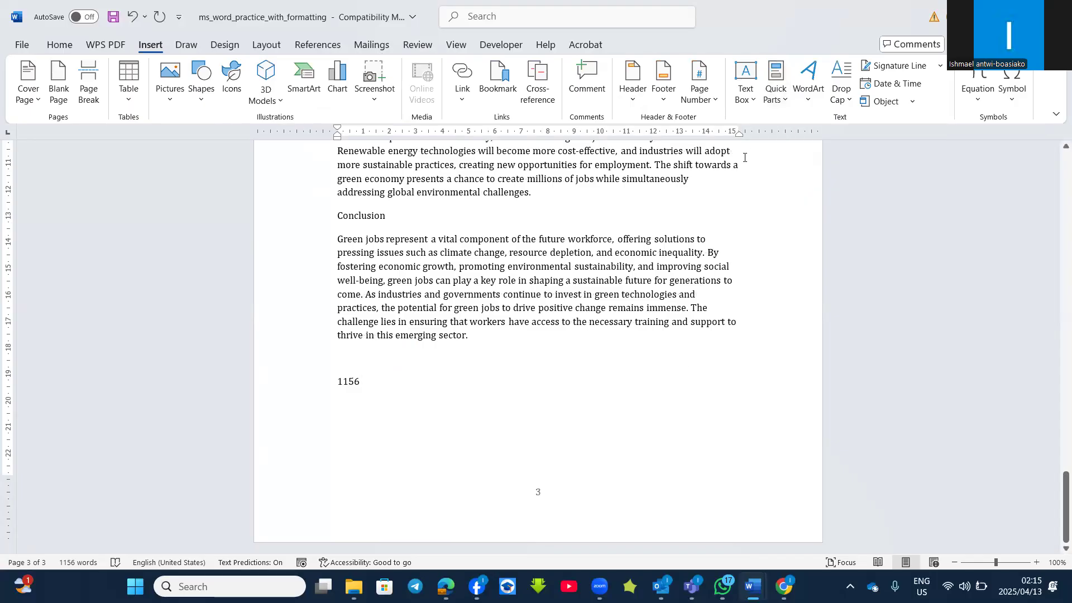
Insert a Simple Text Box below the word count and replace its placeholder text with "qedggvdje".
{"action": "left_click", "coordinate": [450, 393]}
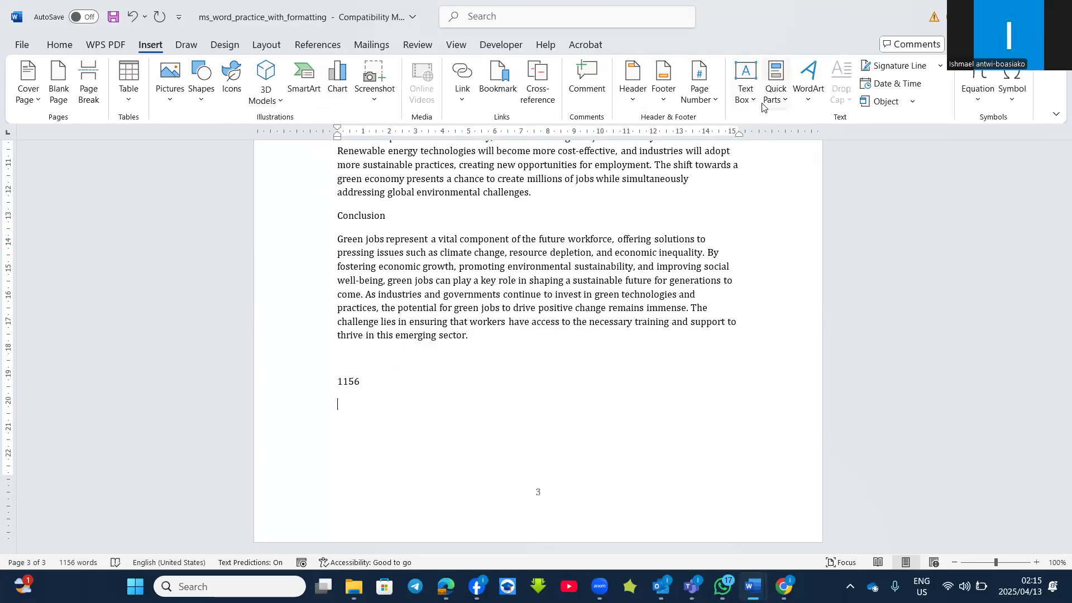
{"action": "left_click", "coordinate": [755, 101]}
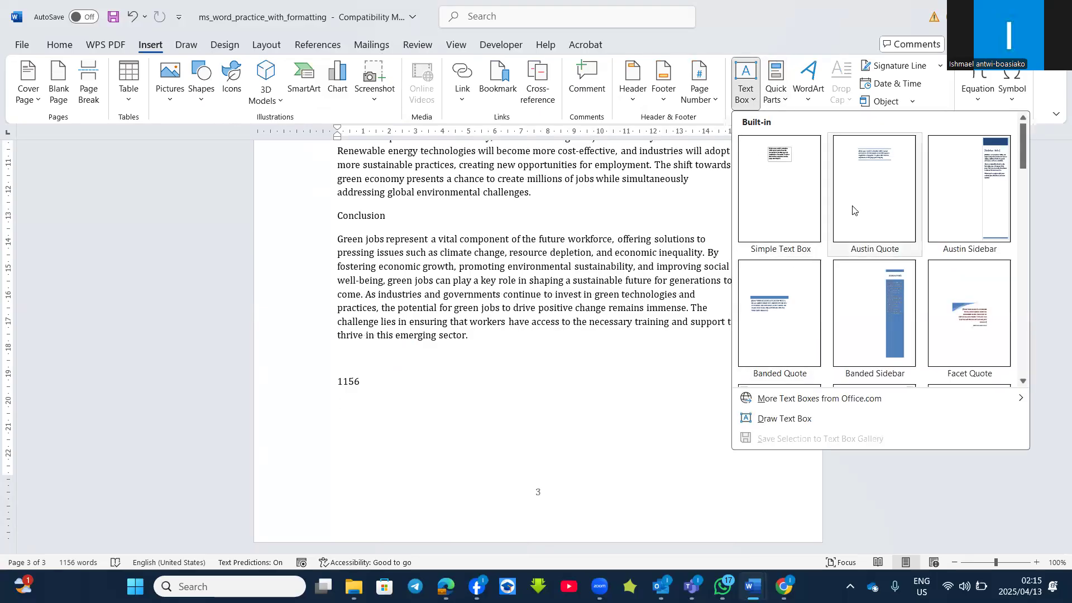
{"action": "left_click", "coordinate": [806, 187]}
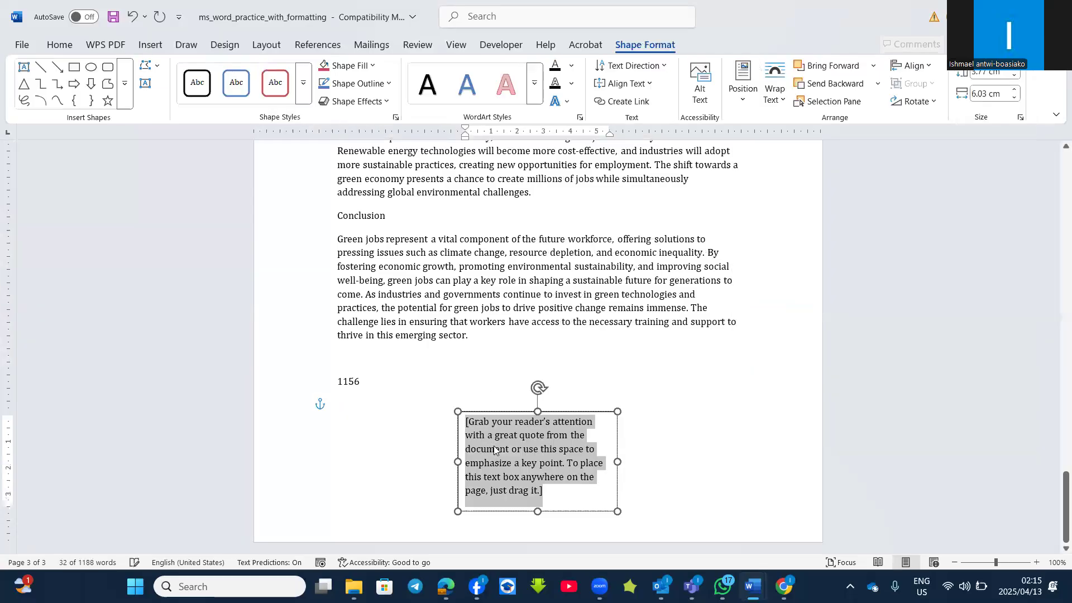
{"action": "key", "text": "Delete"}
{"action": "type", "text": "qedggvdje"}
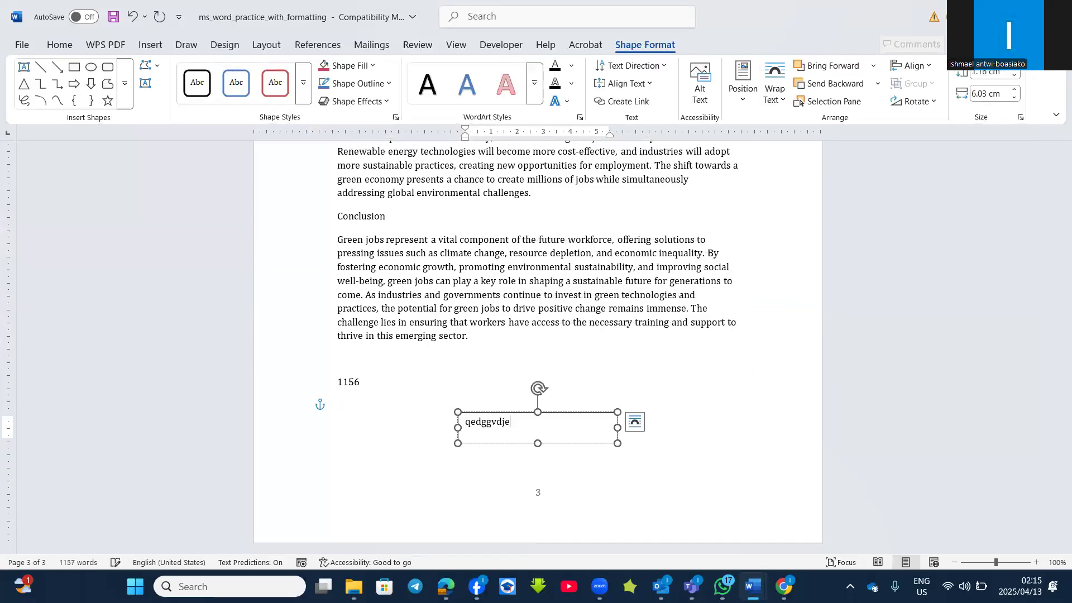
{"action": "left_click", "coordinate": [586, 367]}
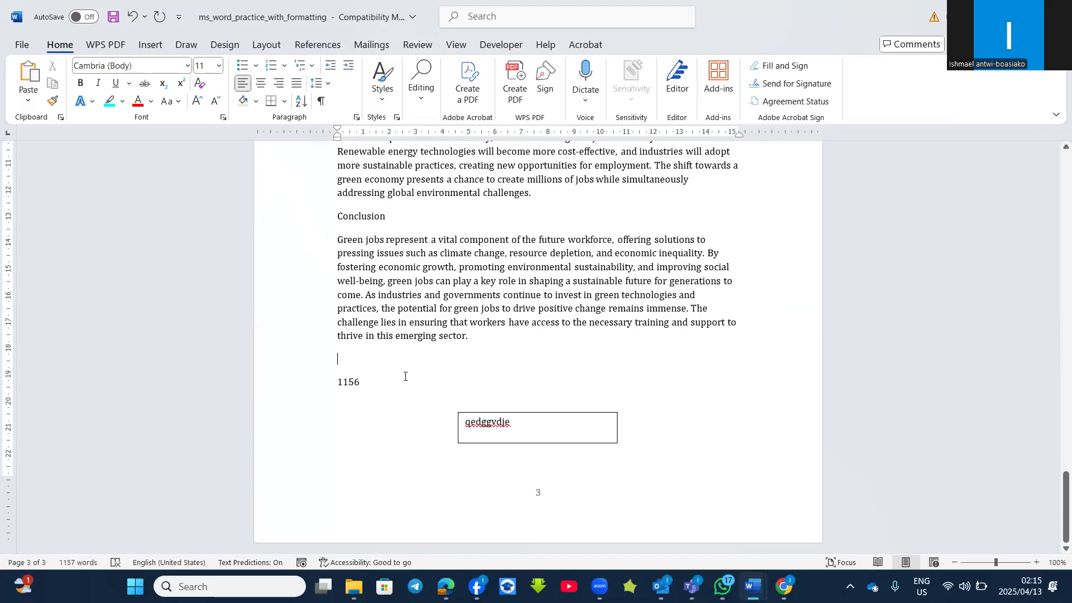
Switch to the Practice files folder in File Explorer and embed spreadsheet_practice_data in the document's empty paragraph above the word count.
{"action": "left_click", "coordinate": [344, 579]}
{"action": "left_click", "coordinate": [237, 151]}
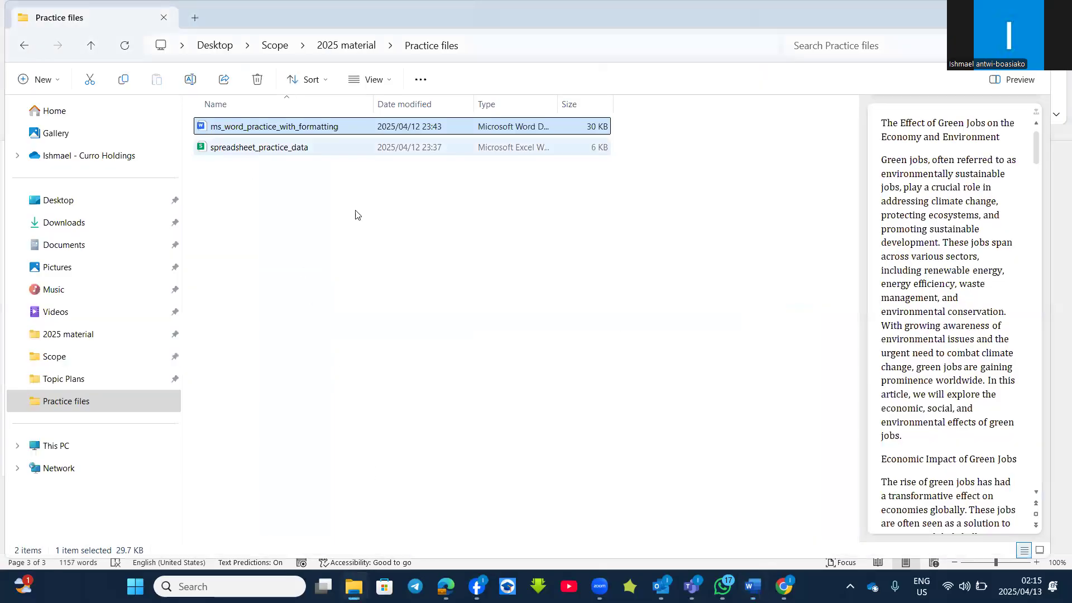
{"action": "left_click", "coordinate": [276, 225]}
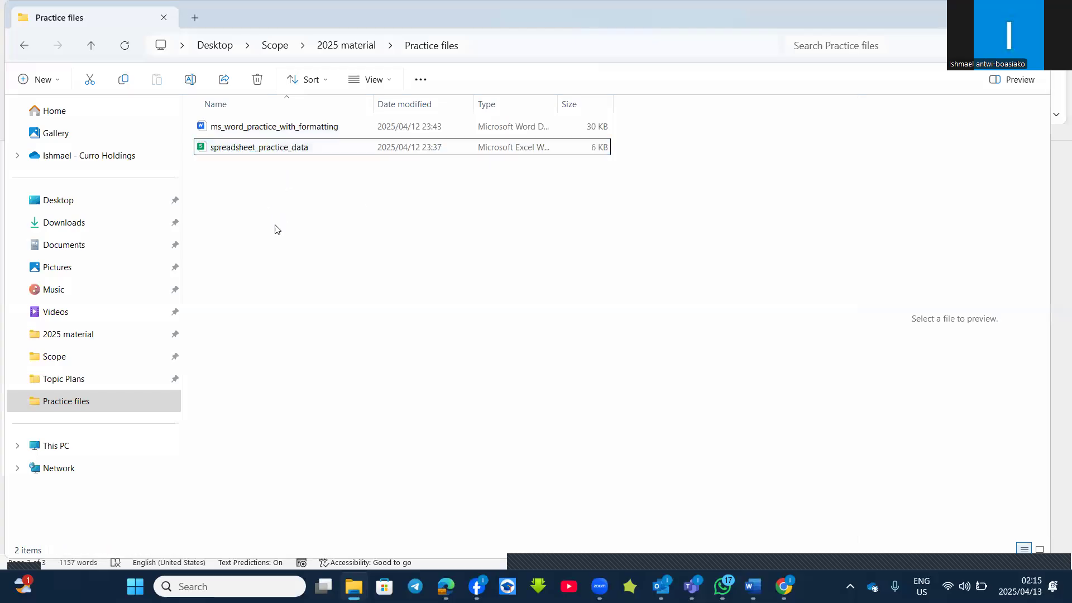
{"action": "left_click", "coordinate": [243, 149]}
{"action": "left_click_drag", "start_coordinate": [228, 152], "coordinate": [461, 361]}
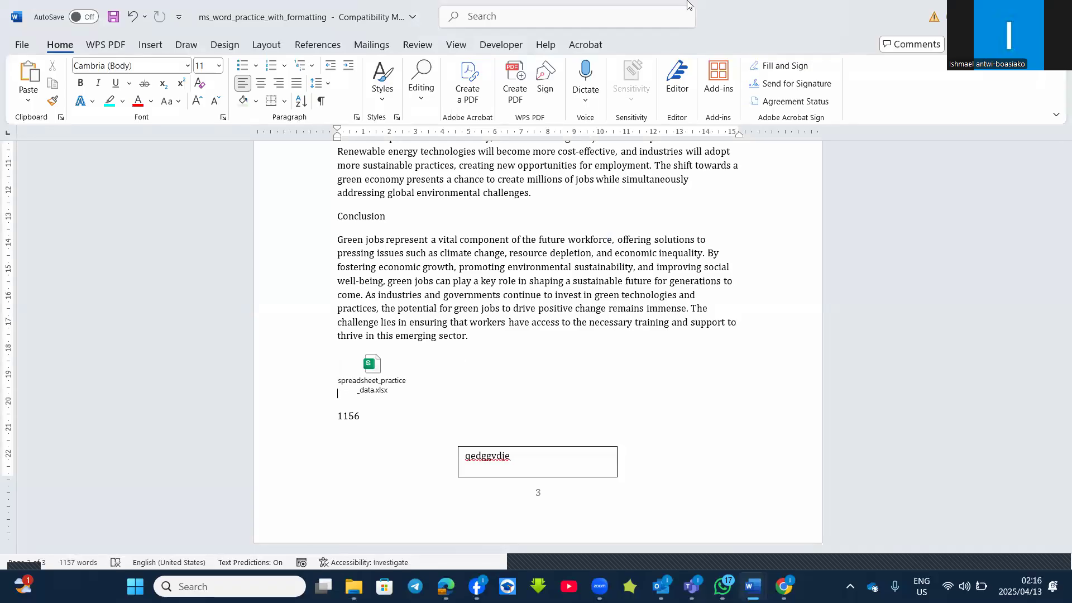
Open the embedded spreadsheet from its icon in the document to view its data, and minimise the worksheet window.
{"action": "left_click", "coordinate": [375, 375]}
{"action": "left_click", "coordinate": [511, 374]}
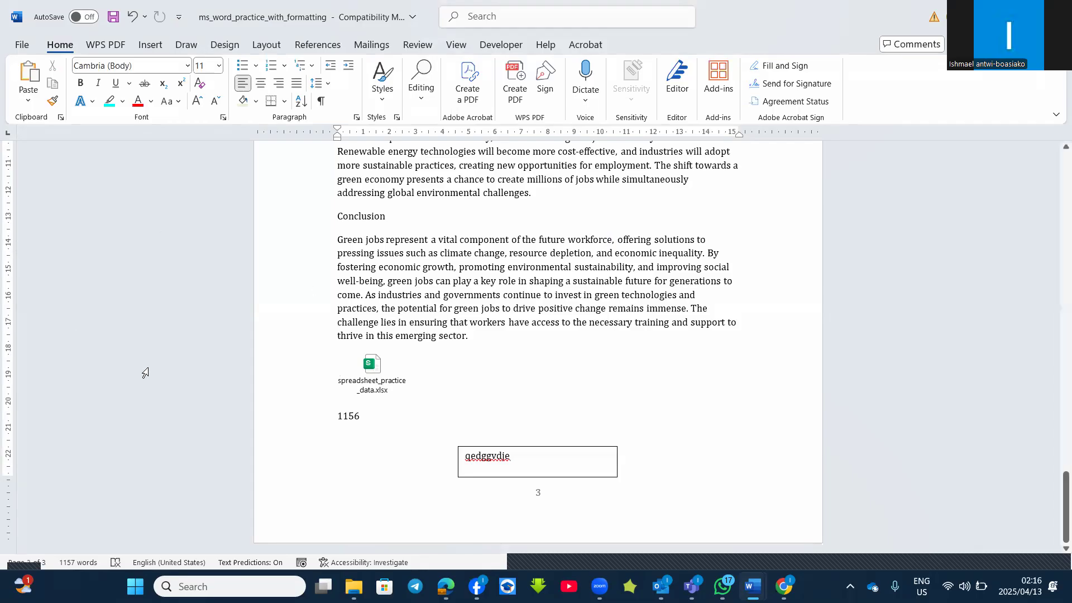
{"action": "left_click", "coordinate": [373, 368]}
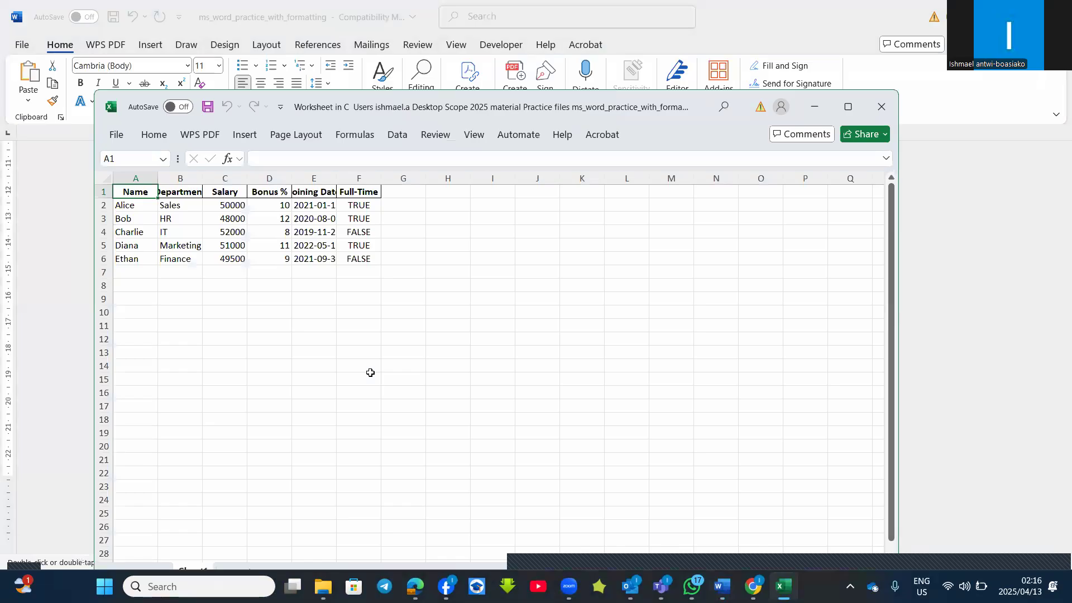
{"action": "left_click", "coordinate": [815, 107]}
Add an empty paragraph below the Conclusion text and choose spreadsheet_practice_data from the Practice files folder as the object to insert there.
{"action": "left_click", "coordinate": [497, 394]}
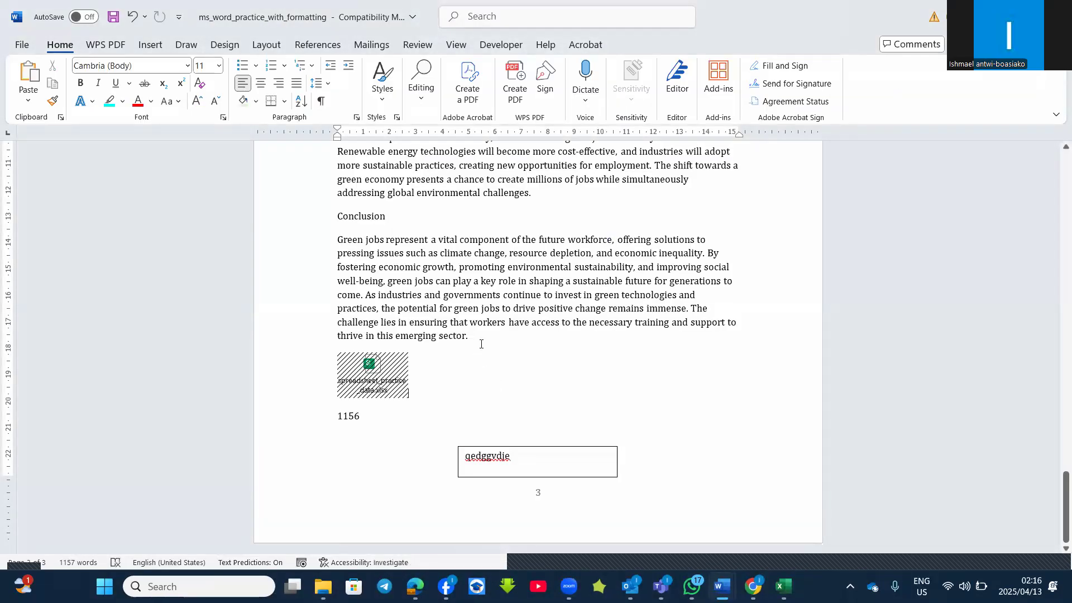
{"action": "key", "text": "Return"}
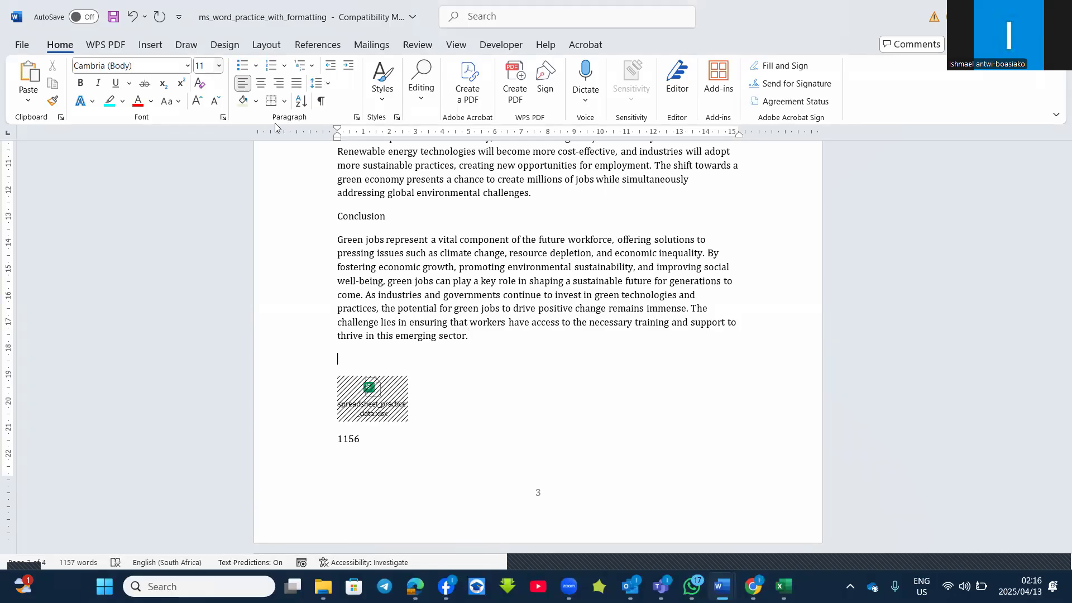
{"action": "left_click", "coordinate": [143, 46]}
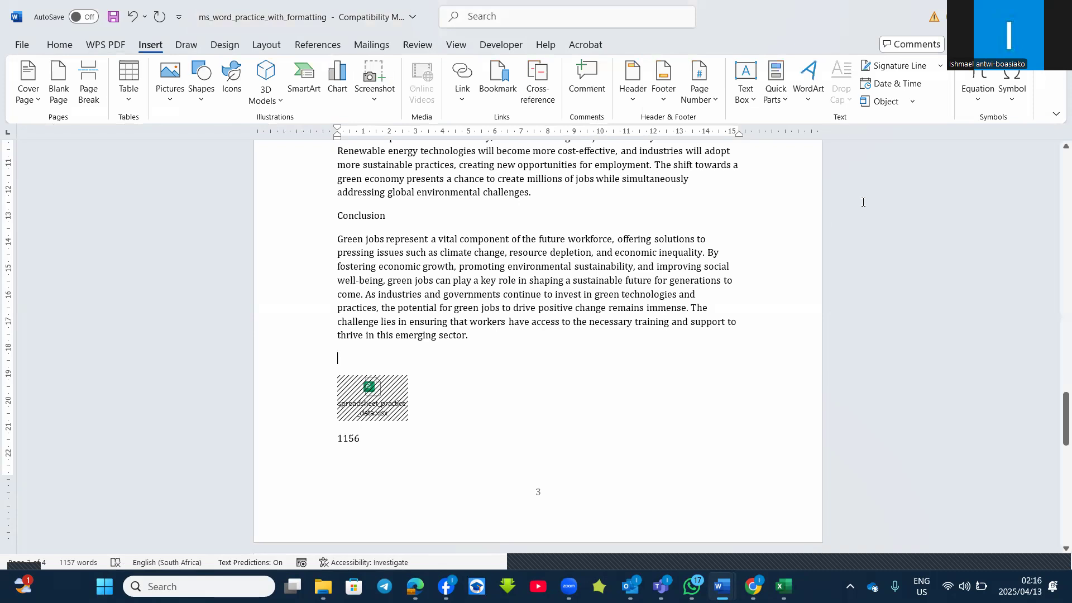
{"action": "left_click", "coordinate": [913, 102]}
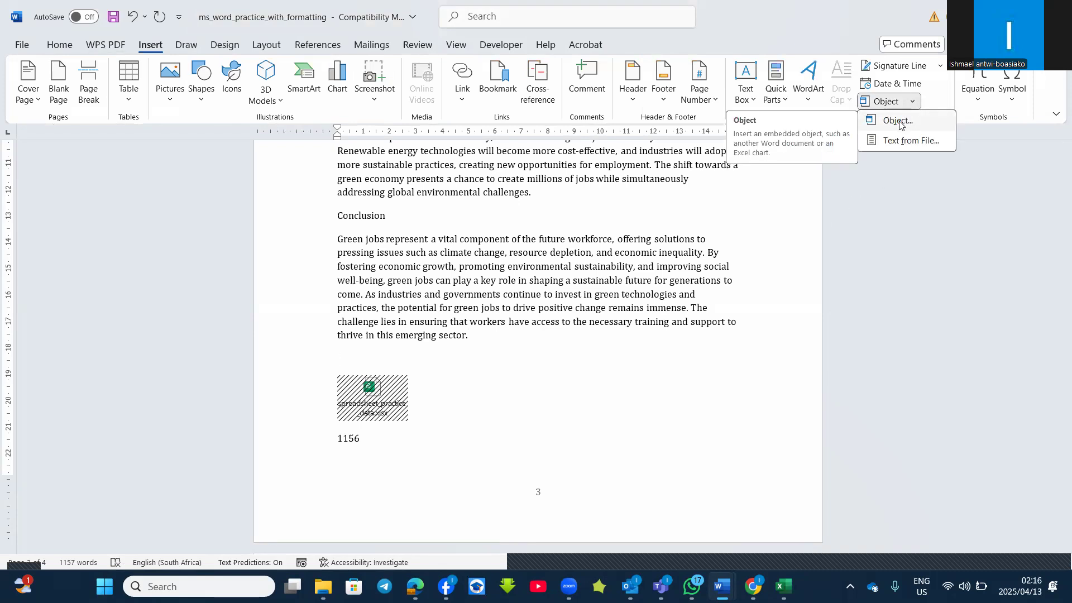
{"action": "left_click", "coordinate": [898, 120]}
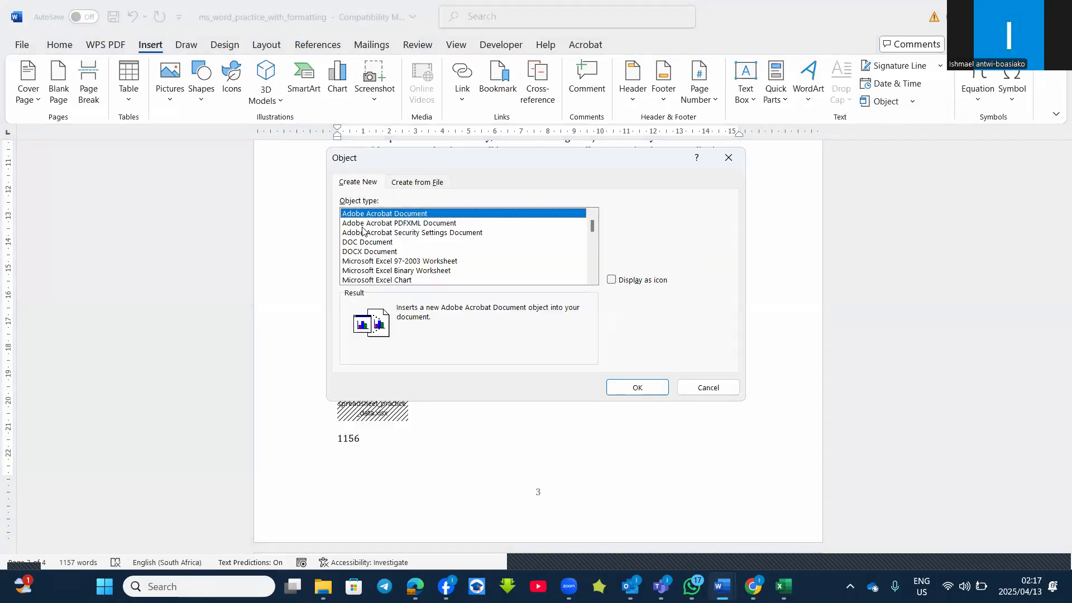
{"action": "left_click", "coordinate": [411, 187]}
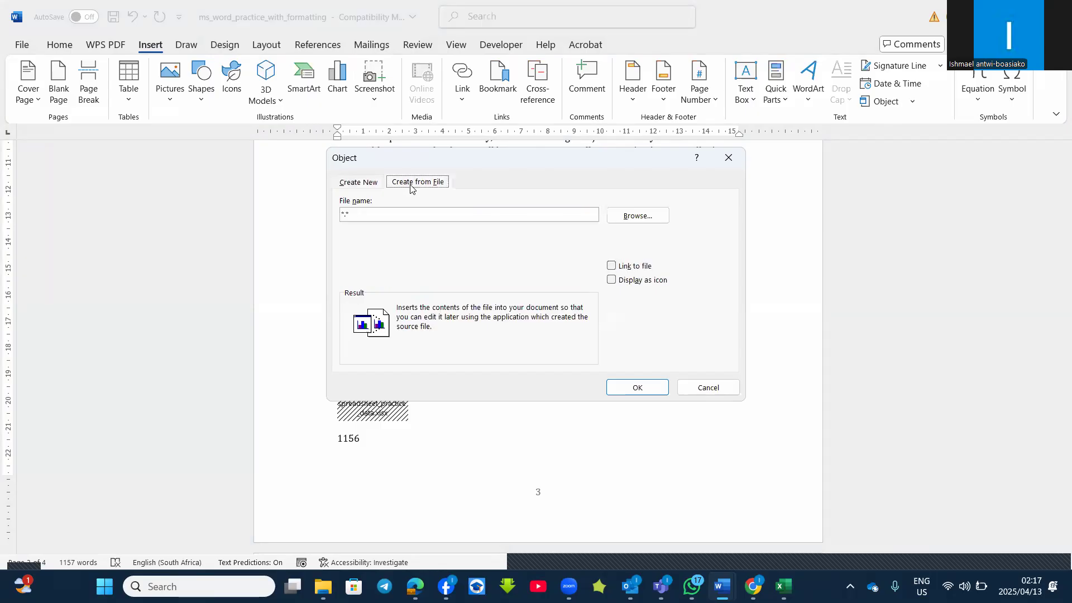
{"action": "left_click", "coordinate": [625, 219]}
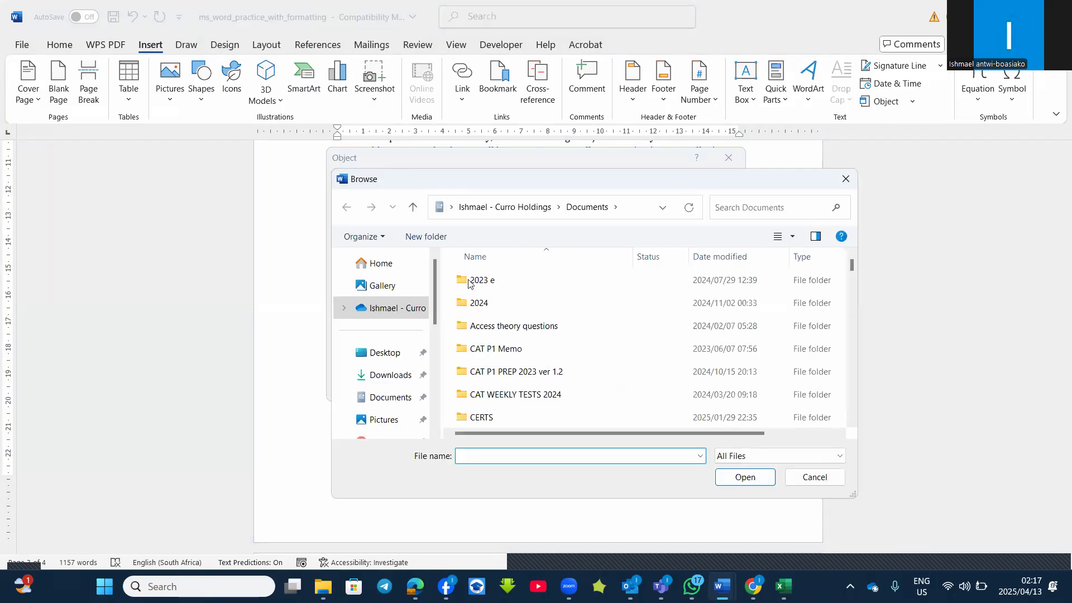
{"action": "scroll", "coordinate": [386, 386], "scroll_direction": "down", "scroll_amount": 5}
{"action": "left_click", "coordinate": [389, 287]}
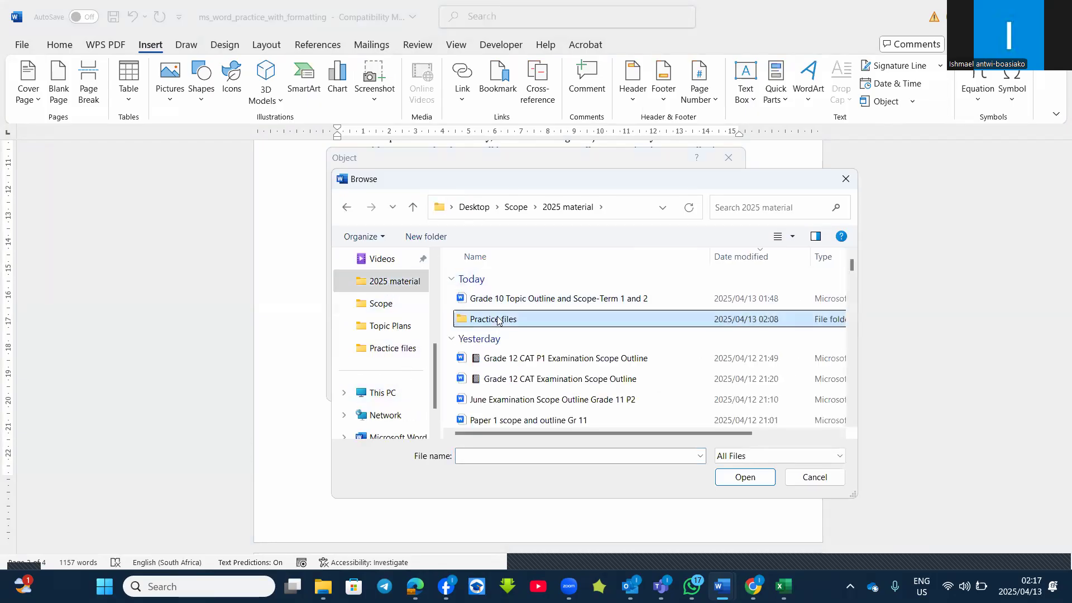
{"action": "double_click", "coordinate": [492, 319]}
{"action": "left_click", "coordinate": [488, 300]}
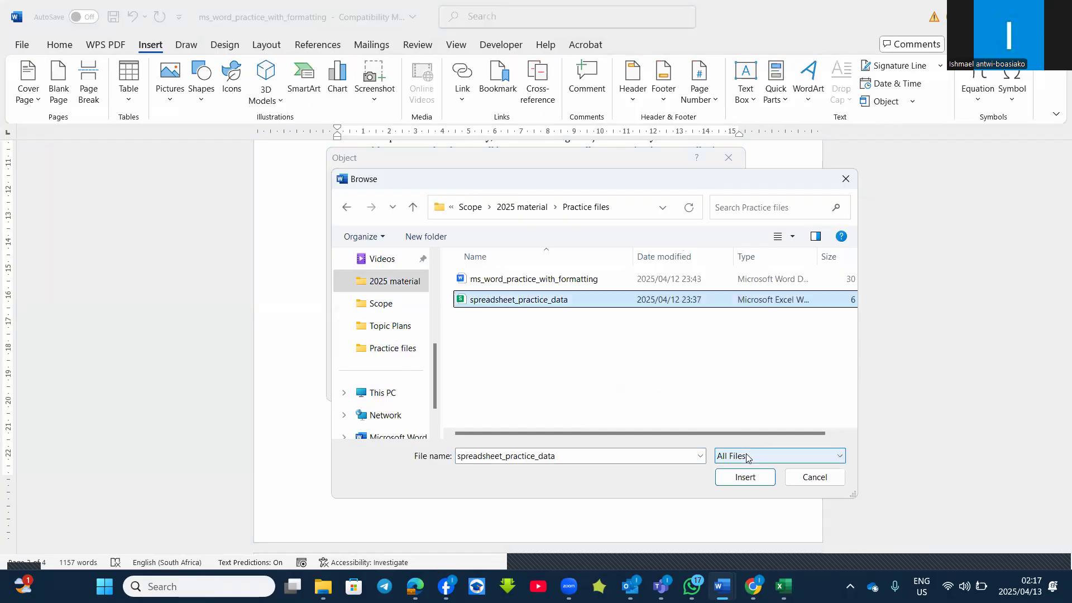
{"action": "left_click", "coordinate": [745, 477]}
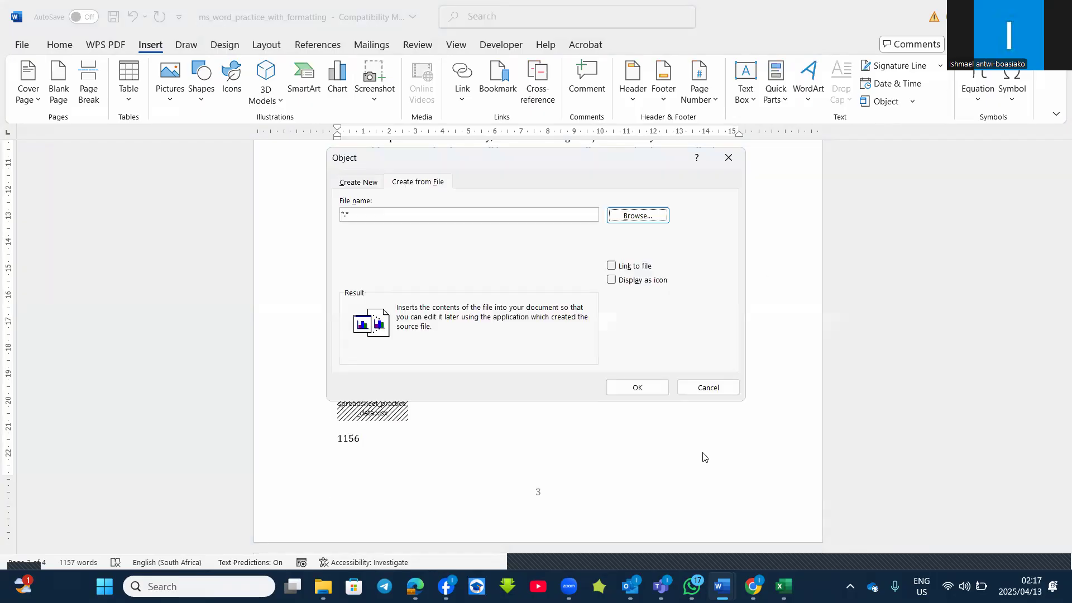
Insert the chosen spreadsheet as an object displayed as an icon and linked to its source file.
{"action": "left_click", "coordinate": [612, 280]}
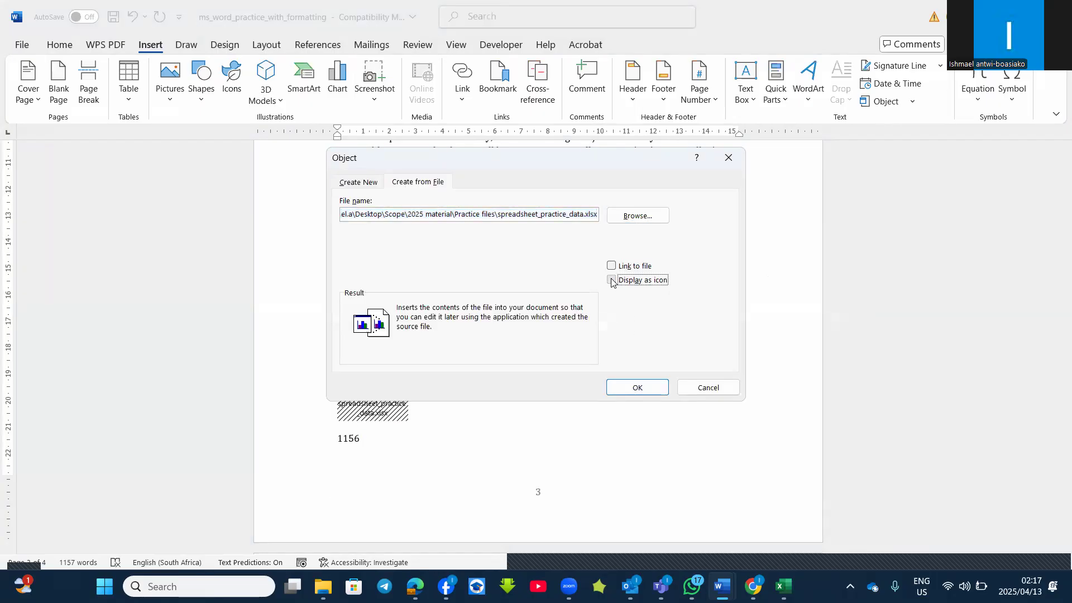
{"action": "left_click", "coordinate": [616, 268]}
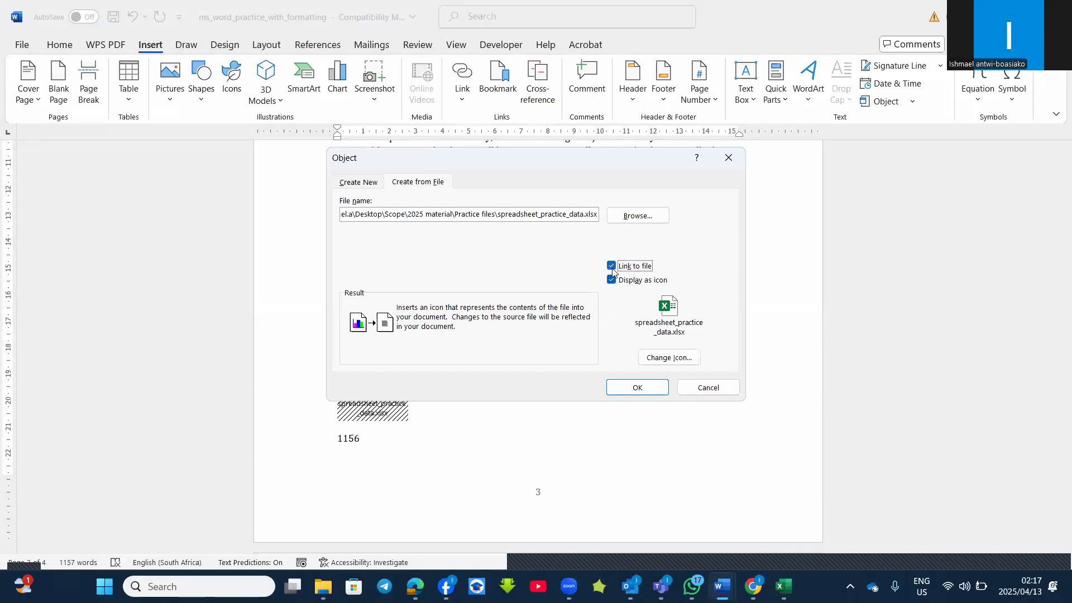
{"action": "left_click", "coordinate": [632, 387]}
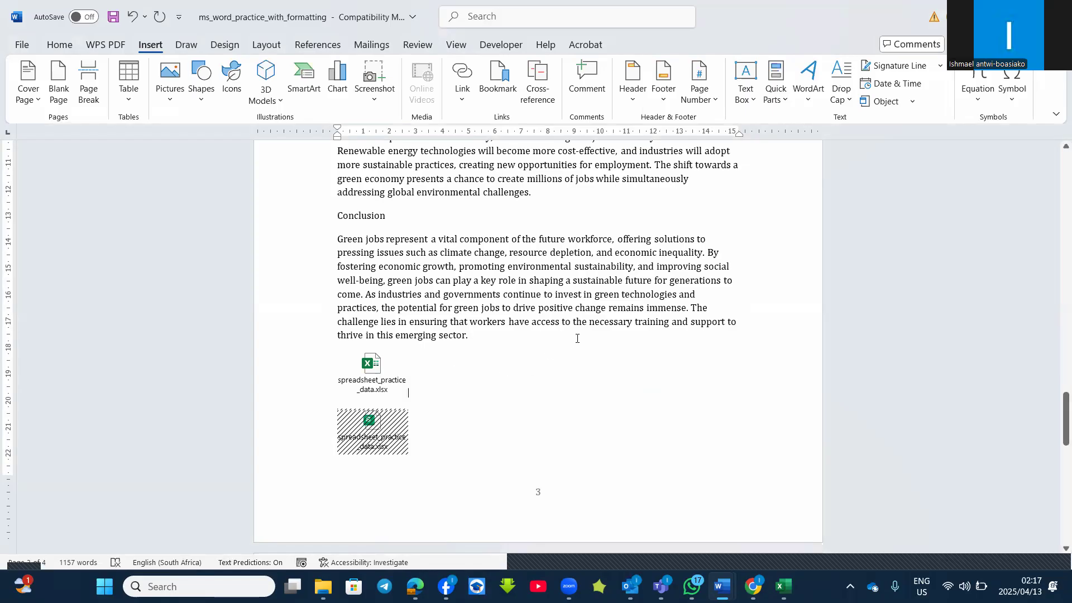
Add an empty paragraph above the linked spreadsheet icon and browse to the Practice files folder for inserting text from a file.
{"action": "key", "text": "Return"}
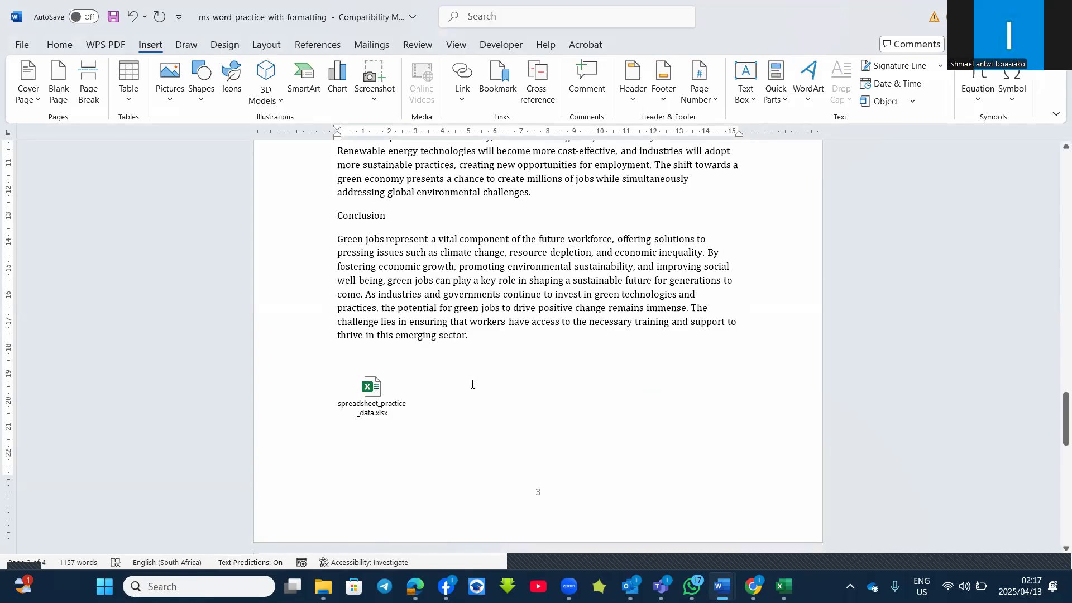
{"action": "left_click", "coordinate": [919, 105]}
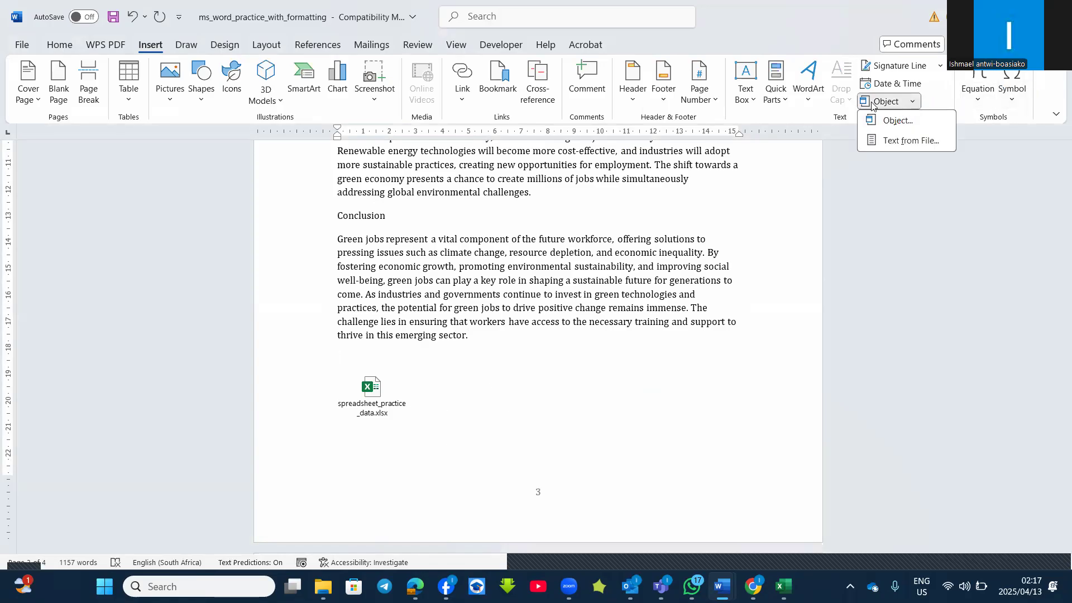
{"action": "left_click", "coordinate": [898, 146]}
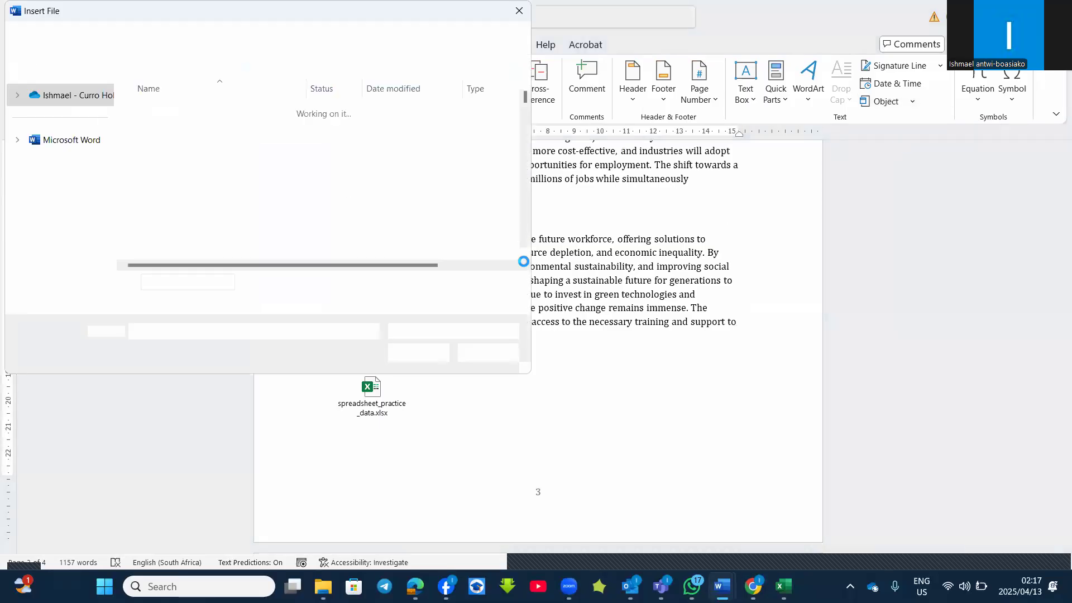
{"action": "scroll", "coordinate": [66, 237], "scroll_direction": "down", "scroll_amount": 2}
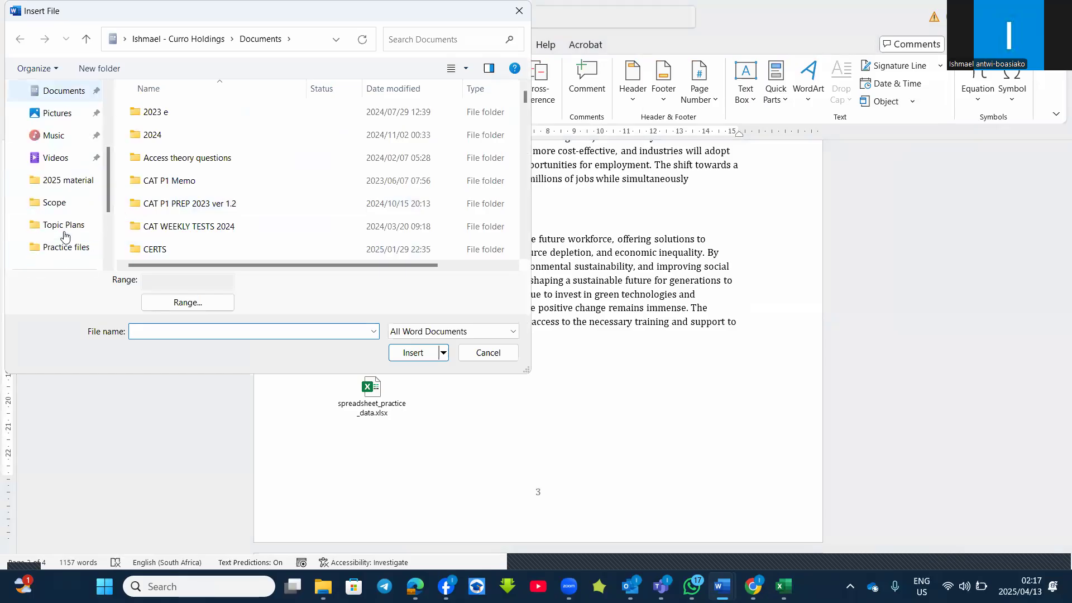
{"action": "scroll", "coordinate": [67, 230], "scroll_direction": "down", "scroll_amount": 1}
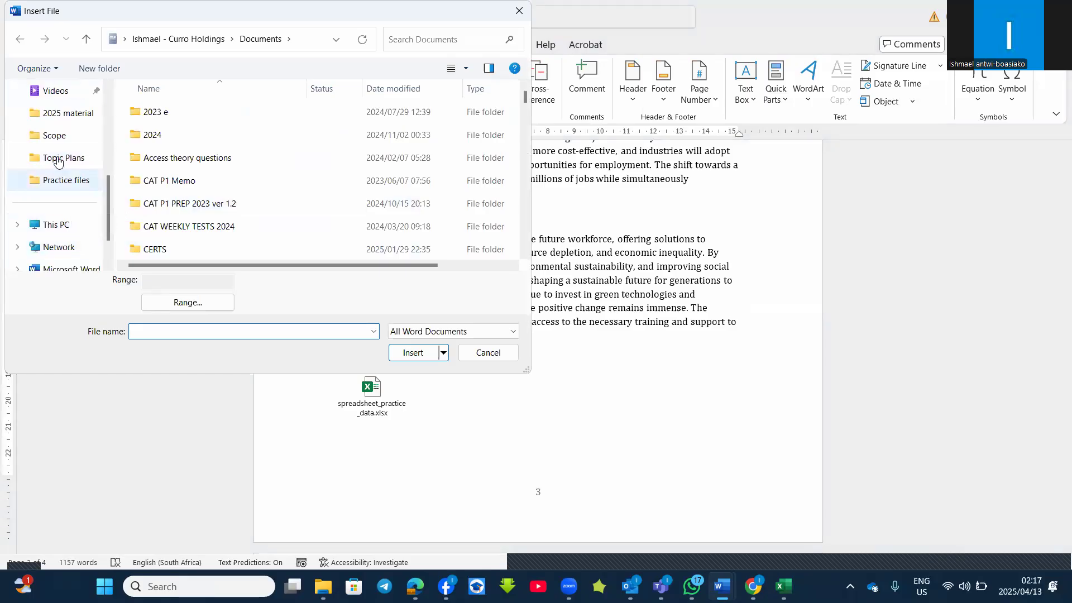
{"action": "left_click", "coordinate": [56, 117]}
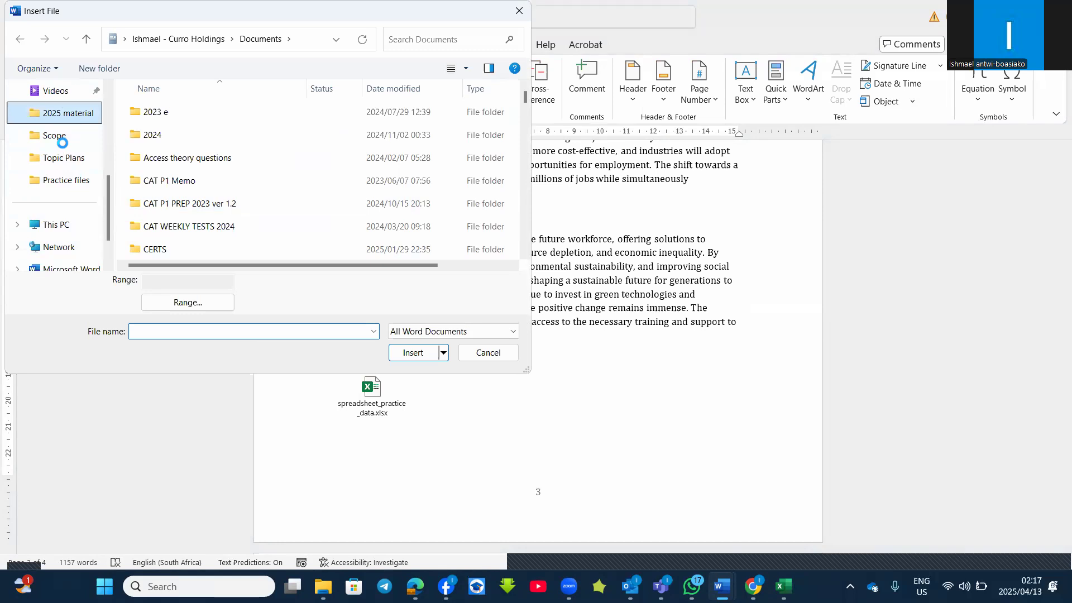
{"action": "left_click", "coordinate": [67, 183]}
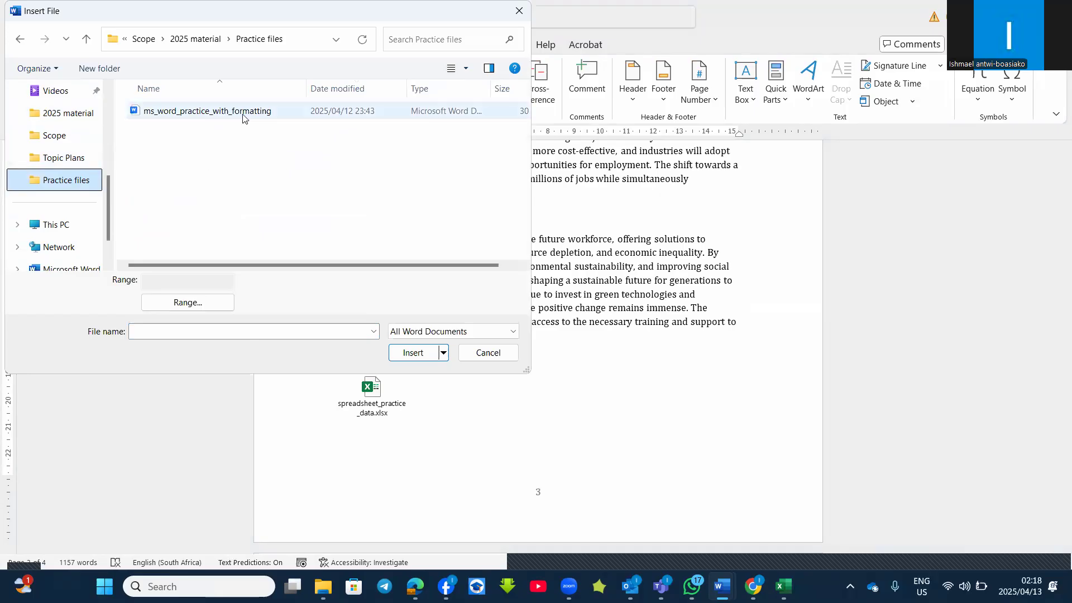
List all file types and try to insert the text of spreadsheet_practice_data into the empty paragraph.
{"action": "left_click", "coordinate": [512, 333]}
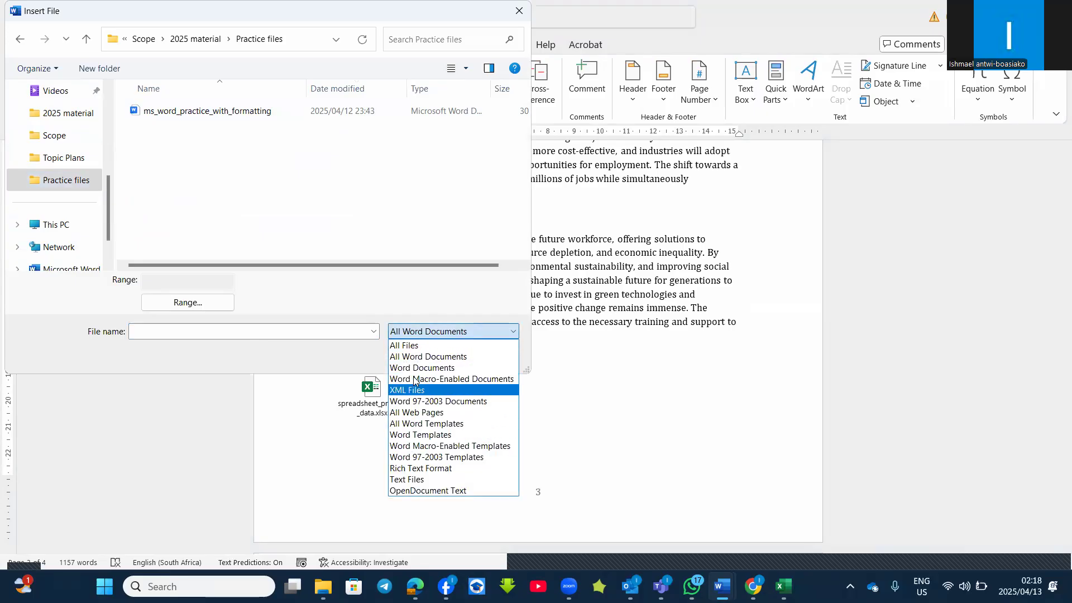
{"action": "left_click", "coordinate": [405, 346]}
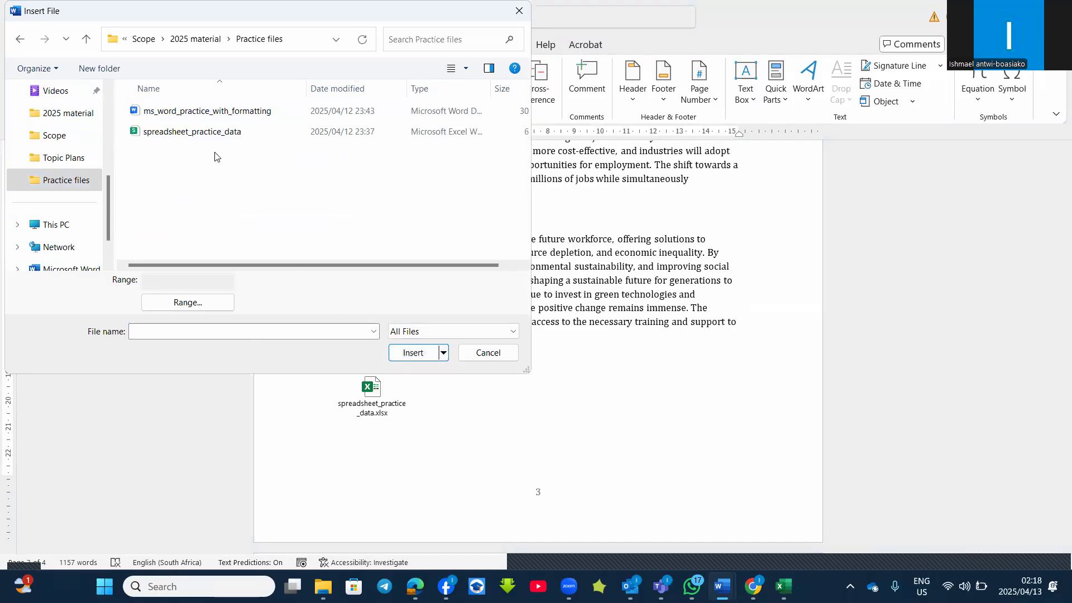
{"action": "left_click", "coordinate": [211, 134]}
{"action": "left_click", "coordinate": [412, 353]}
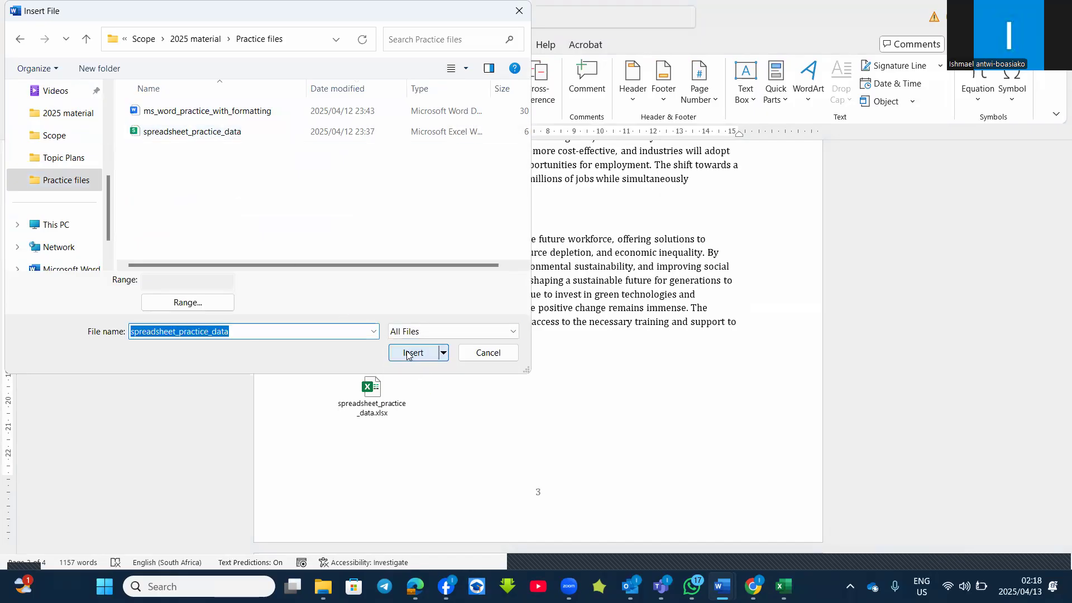
{"action": "left_click", "coordinate": [511, 335]}
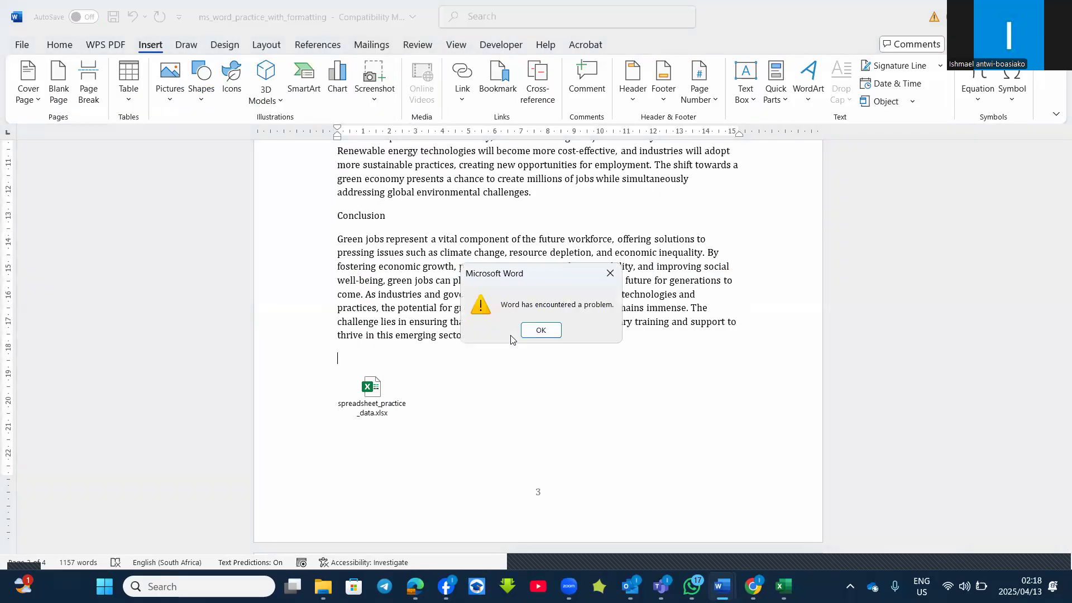
{"action": "left_click", "coordinate": [541, 331]}
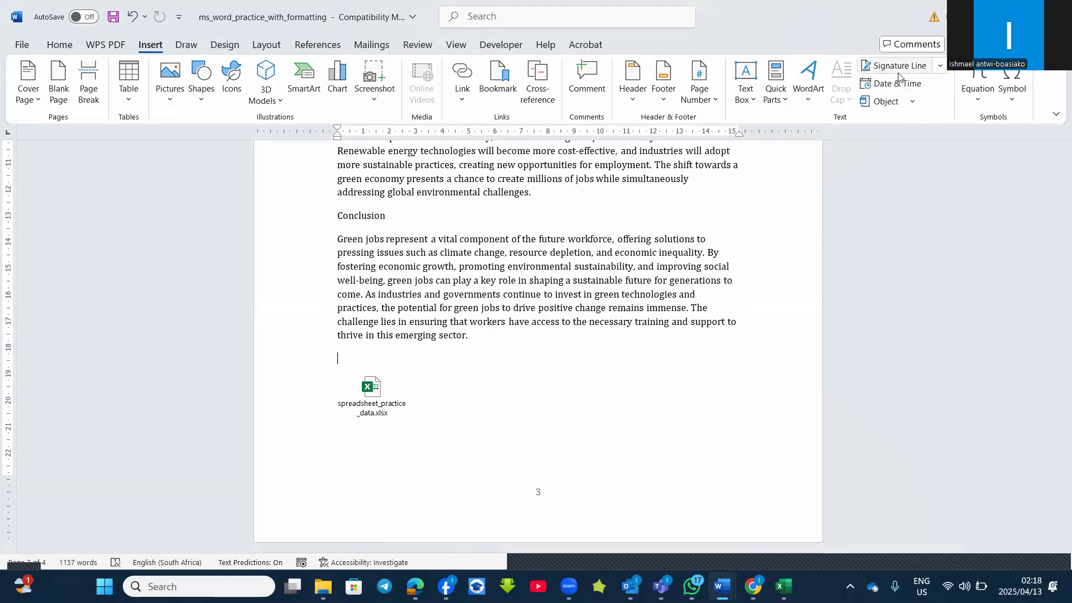
Insert the current date in the Apr-25 format in the empty paragraph above the spreadsheet icon.
{"action": "left_click", "coordinate": [879, 84]}
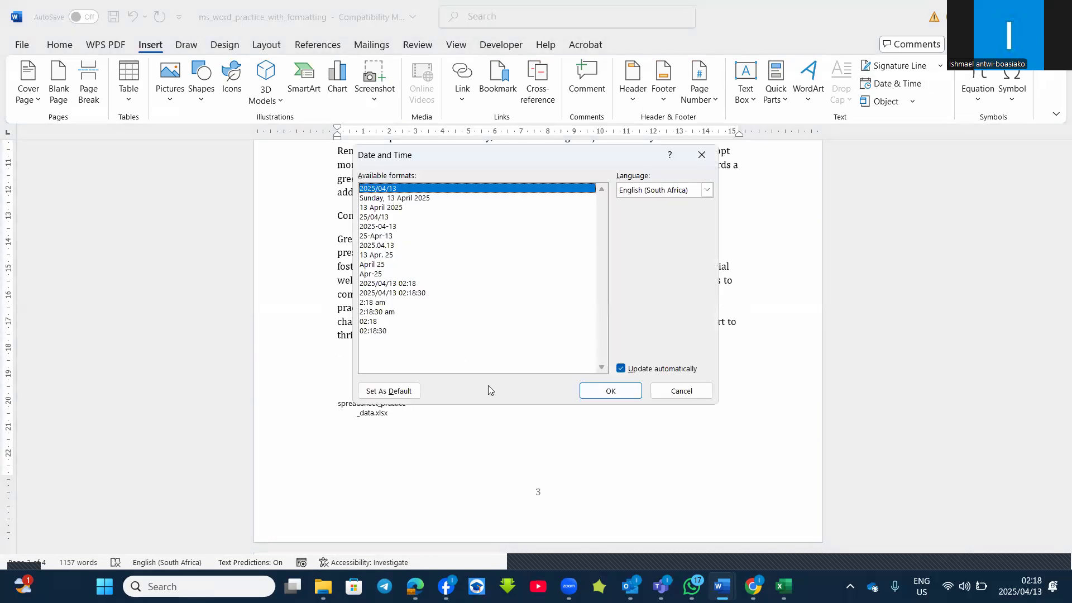
{"action": "left_click", "coordinate": [372, 274]}
{"action": "left_click", "coordinate": [611, 391]}
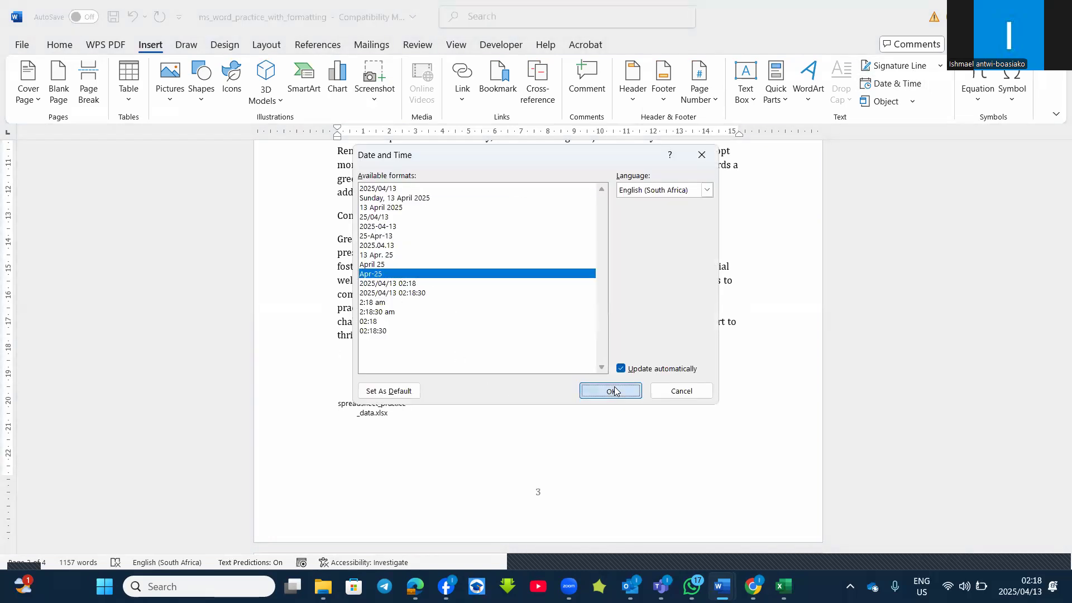
Open the web page for adding signature services from the signature line options and return to the document.
{"action": "left_click", "coordinate": [939, 67]}
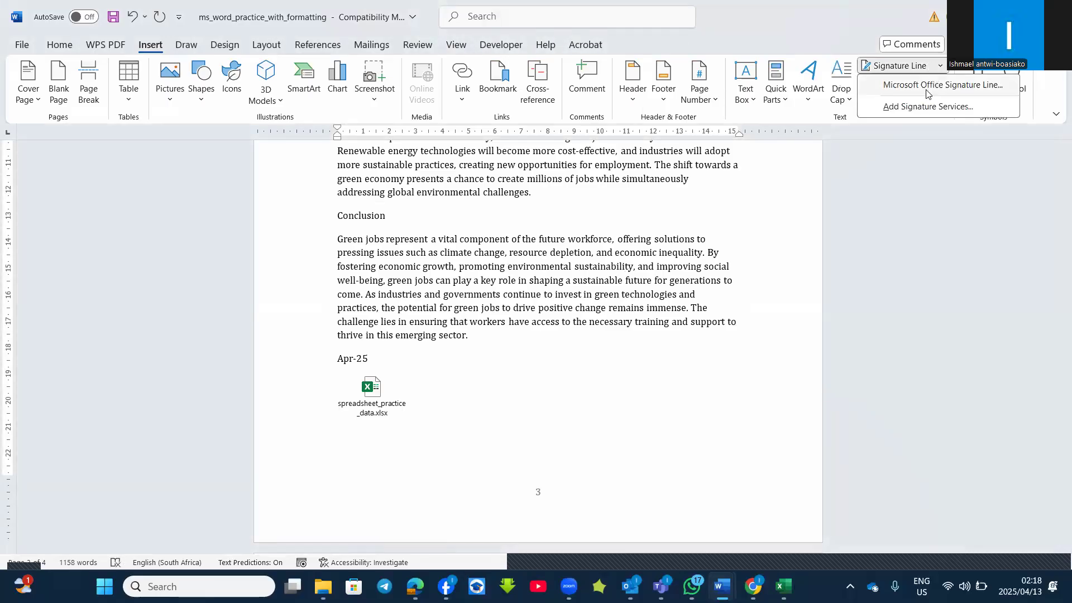
{"action": "left_click", "coordinate": [916, 108]}
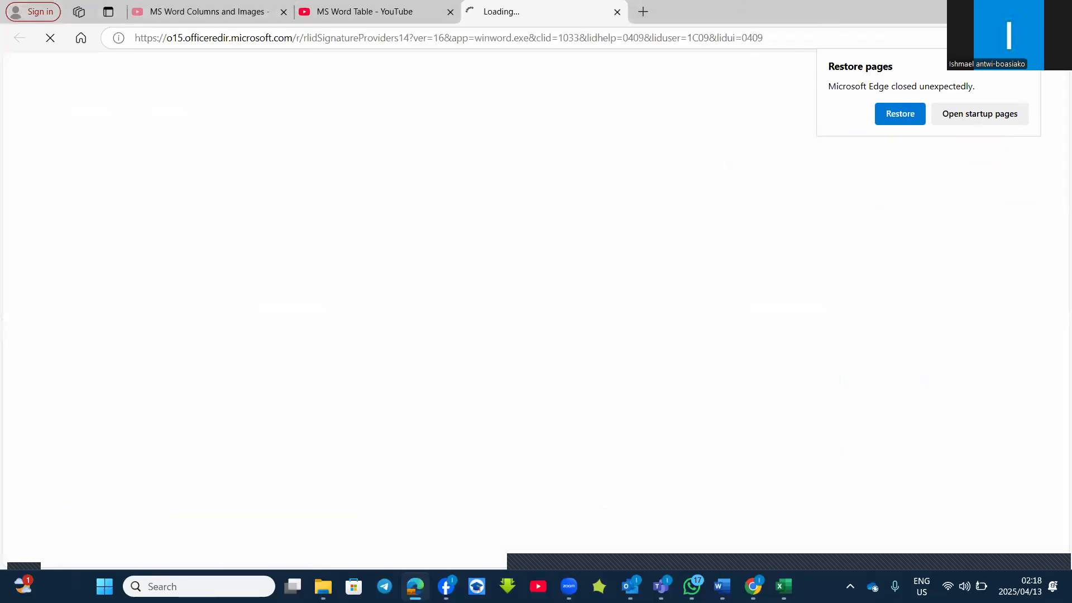
{"action": "left_click", "coordinate": [992, 11]}
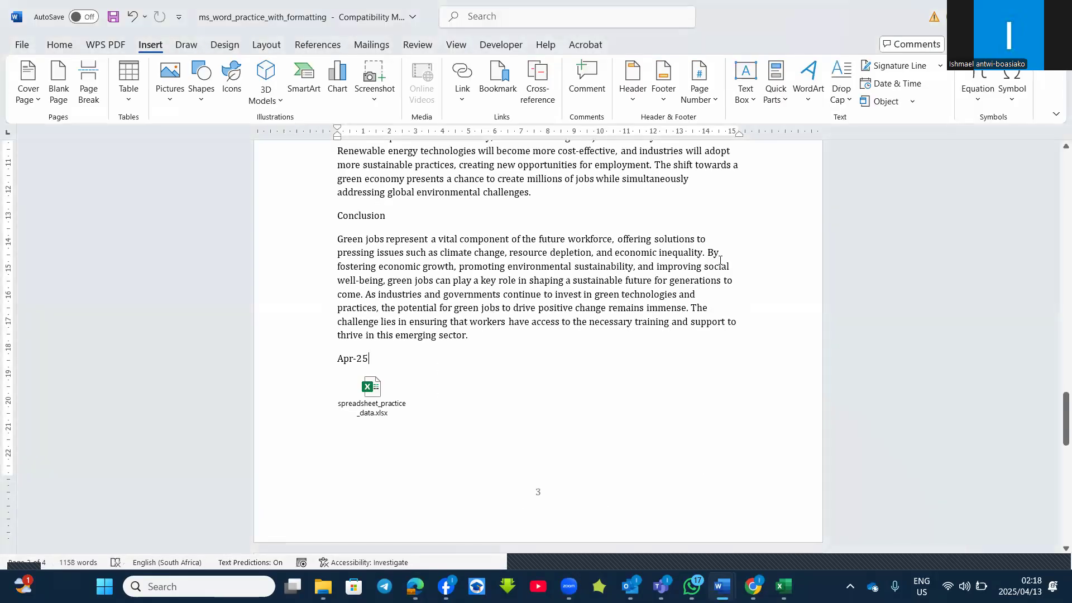